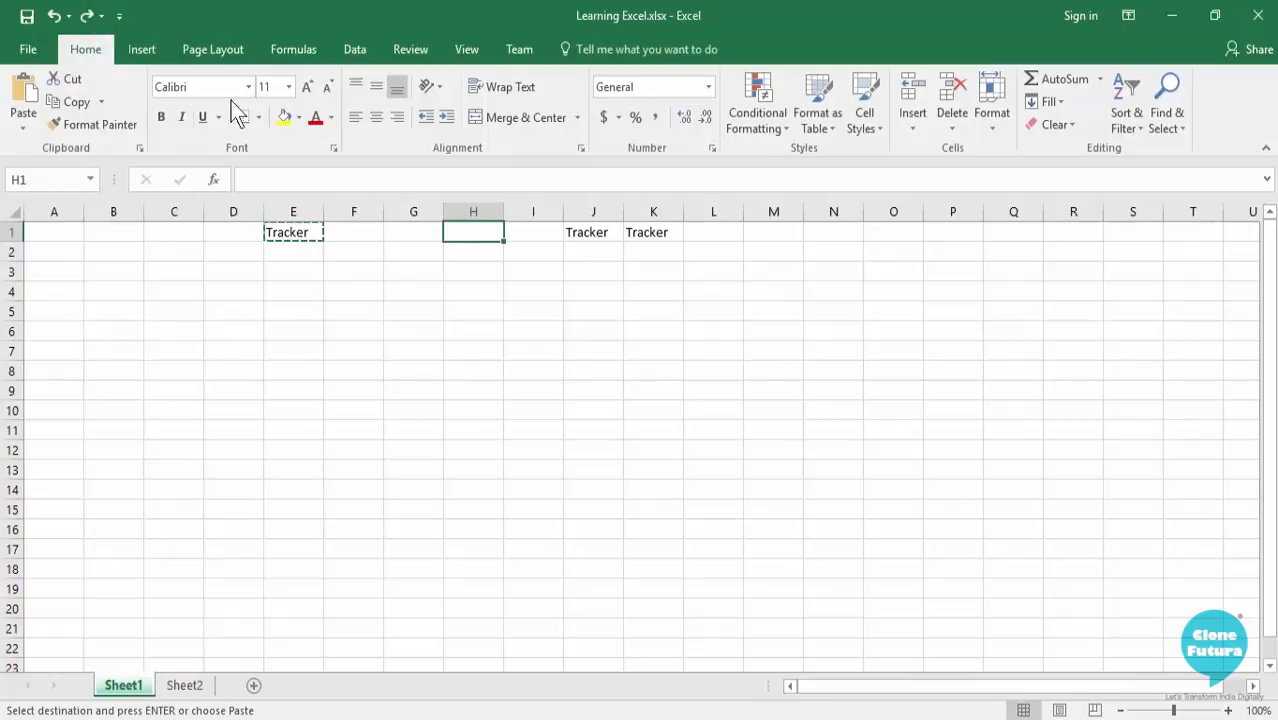
- Undo the last move of the Tracker text, and redo it
{"action": "left_click", "coordinate": [54, 15]}
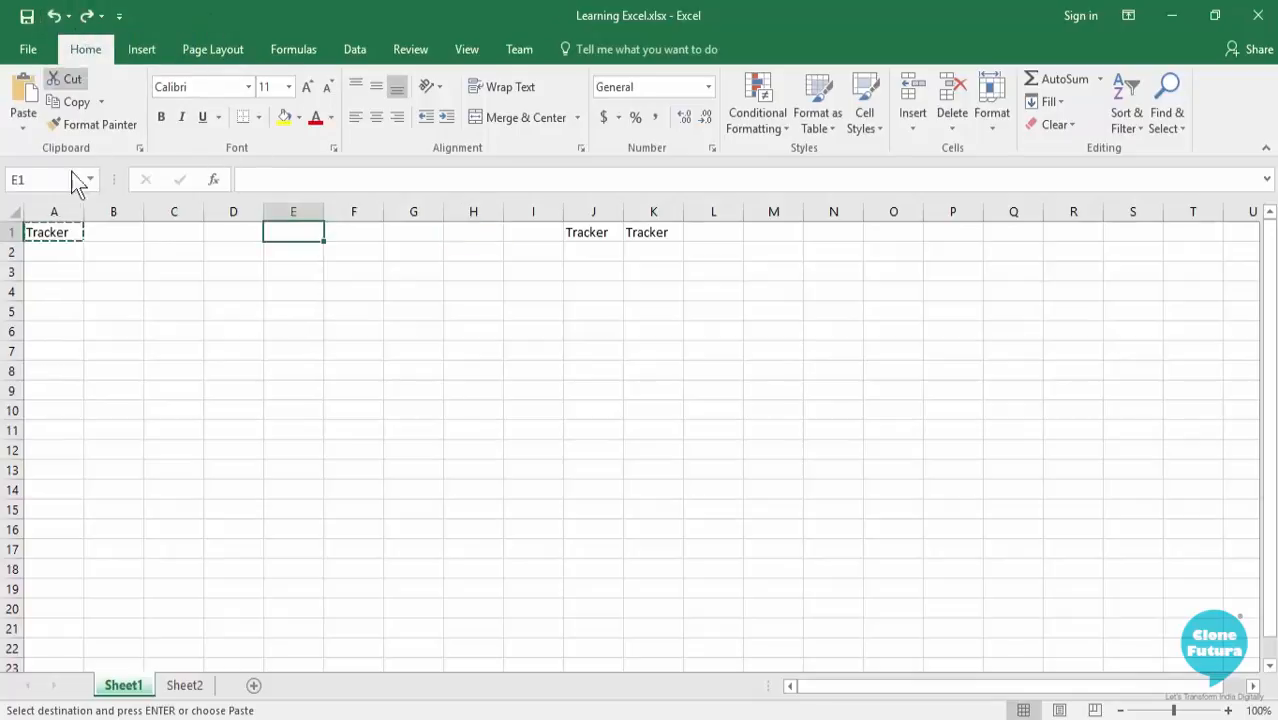
{"action": "left_click", "coordinate": [90, 20]}
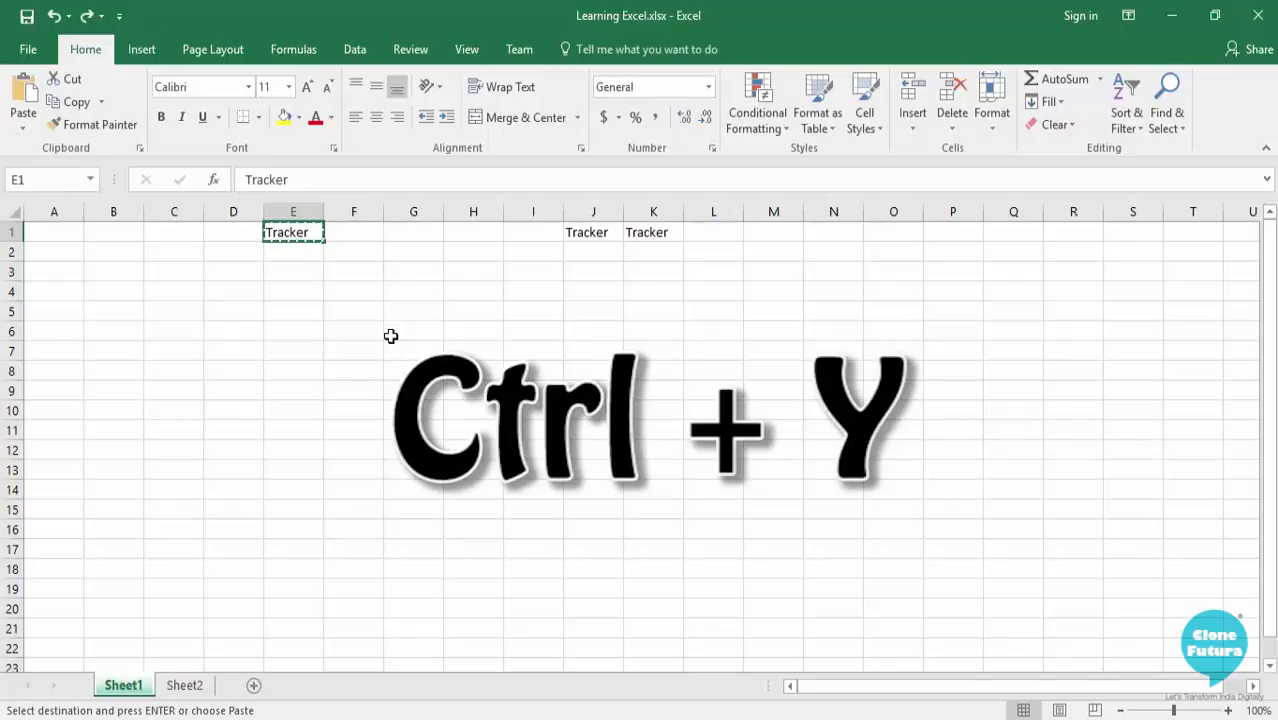
- Move the Tracker text from cell E1 to cell A1
{"action": "left_click", "coordinate": [371, 249]}
{"action": "left_click", "coordinate": [286, 234]}
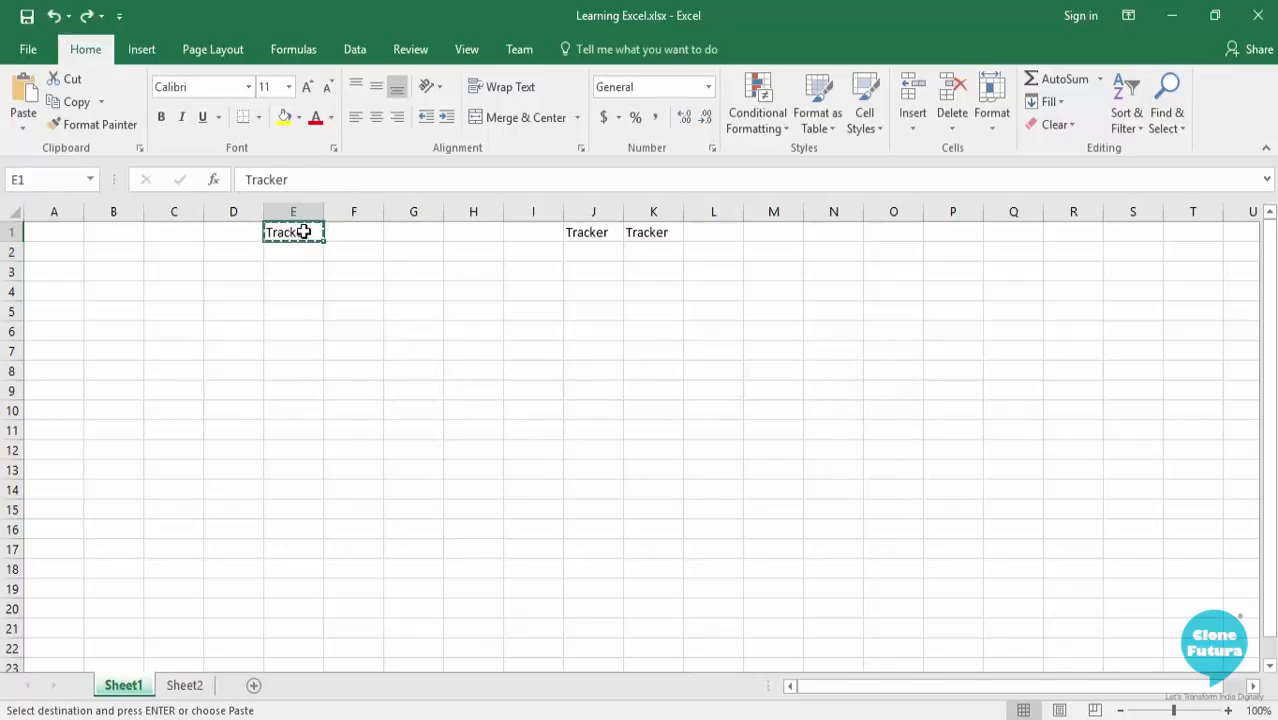
{"action": "left_click", "coordinate": [63, 232]}
{"action": "key", "text": "Return"}
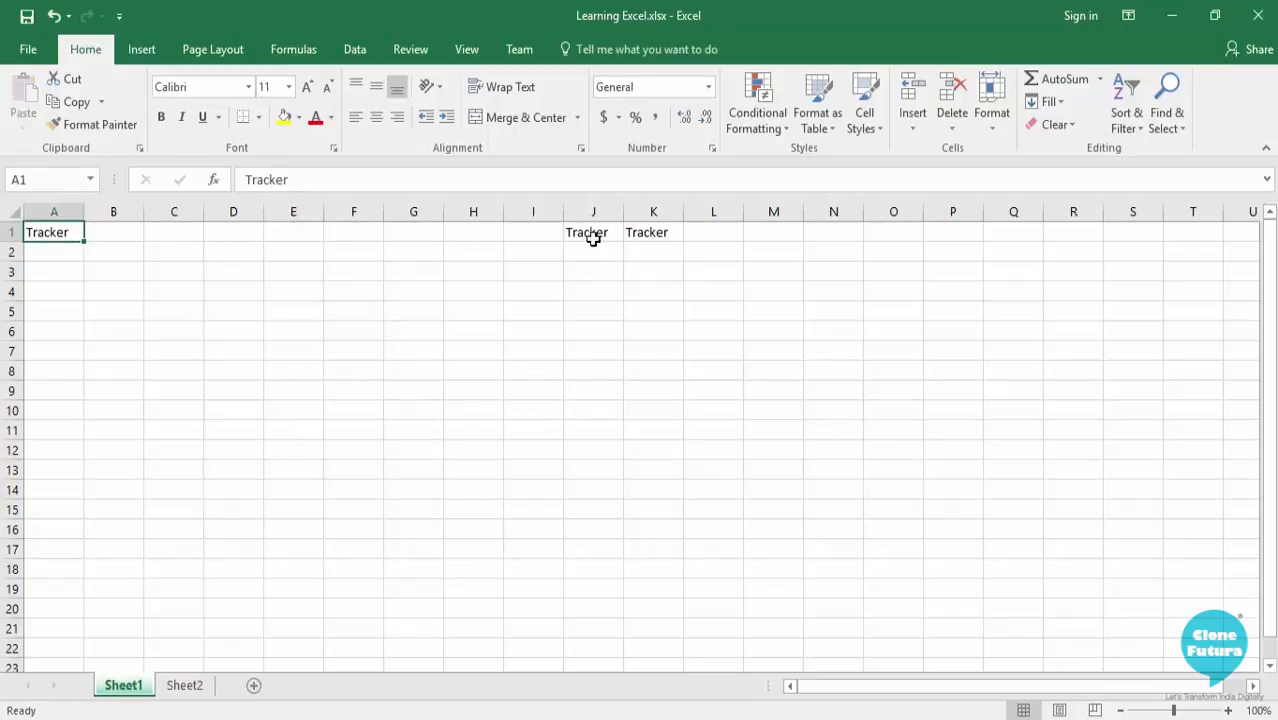
- Clear the duplicate Tracker entries from cells J1:K1
{"action": "left_click_drag", "start_coordinate": [592, 233], "coordinate": [682, 227]}
{"action": "key", "text": "Delete"}
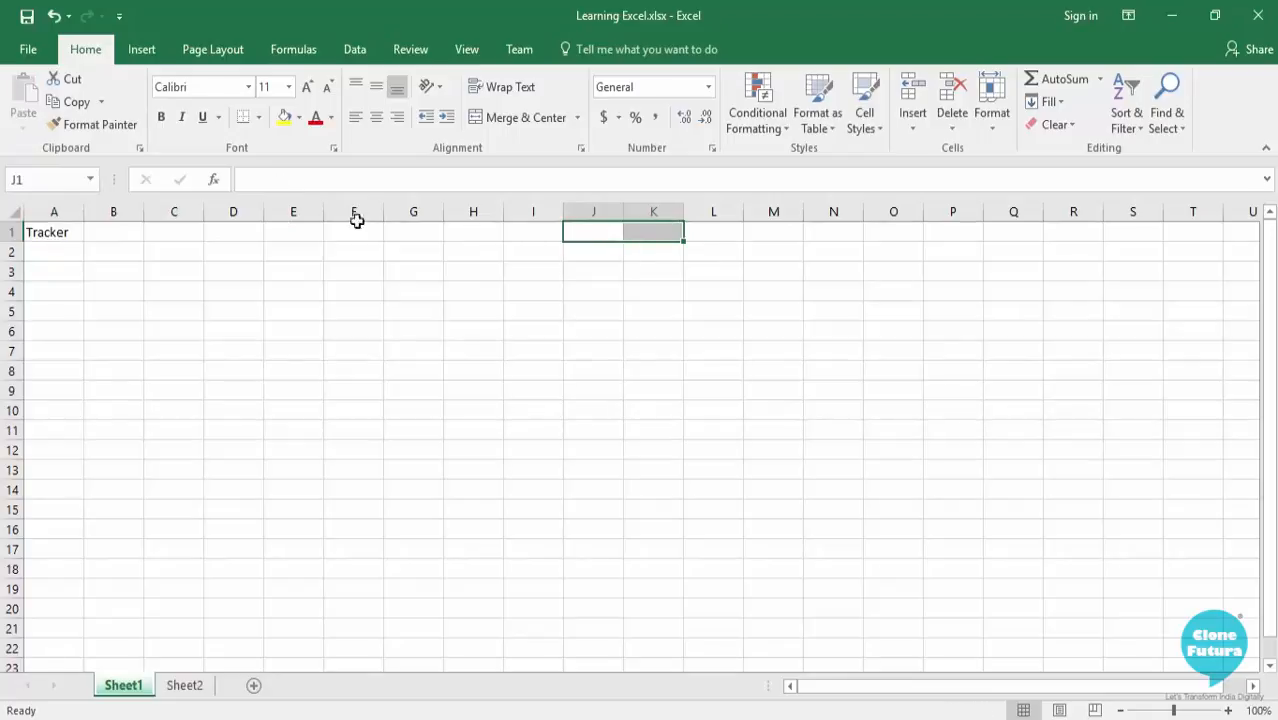
{"action": "left_click", "coordinate": [46, 252]}
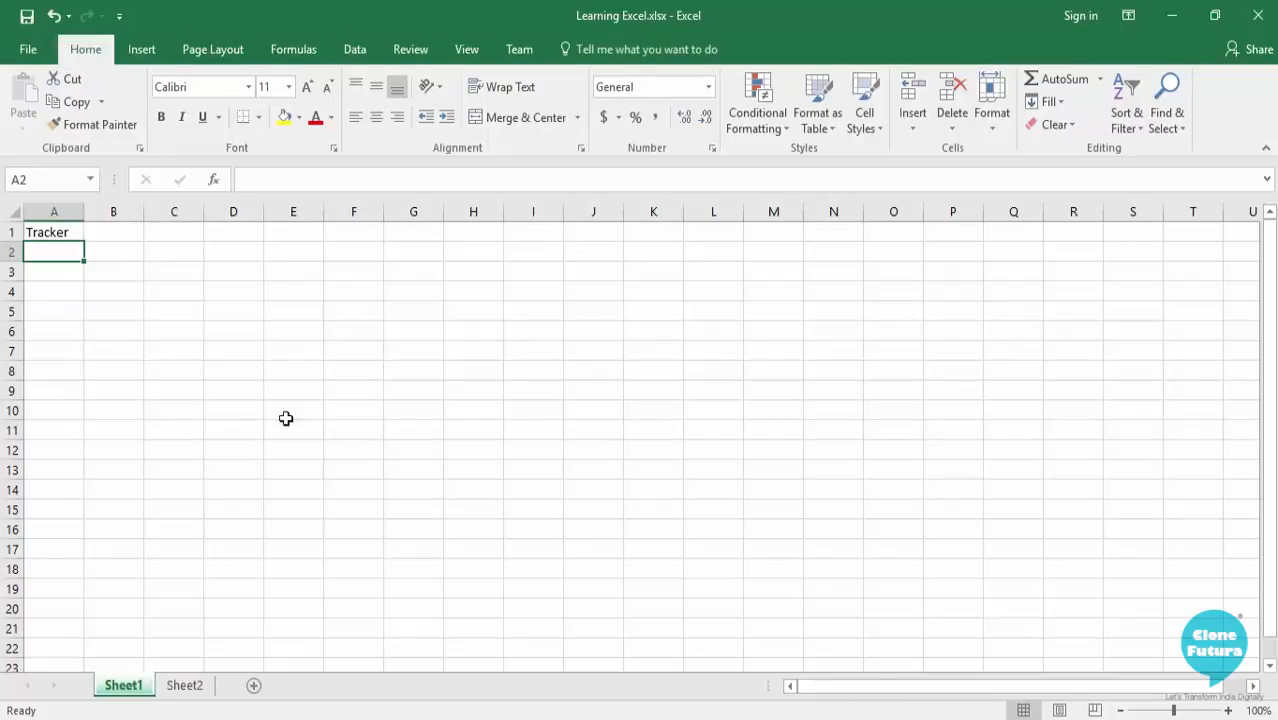
{"action": "left_click", "coordinate": [280, 270]}
{"action": "left_click", "coordinate": [62, 232]}
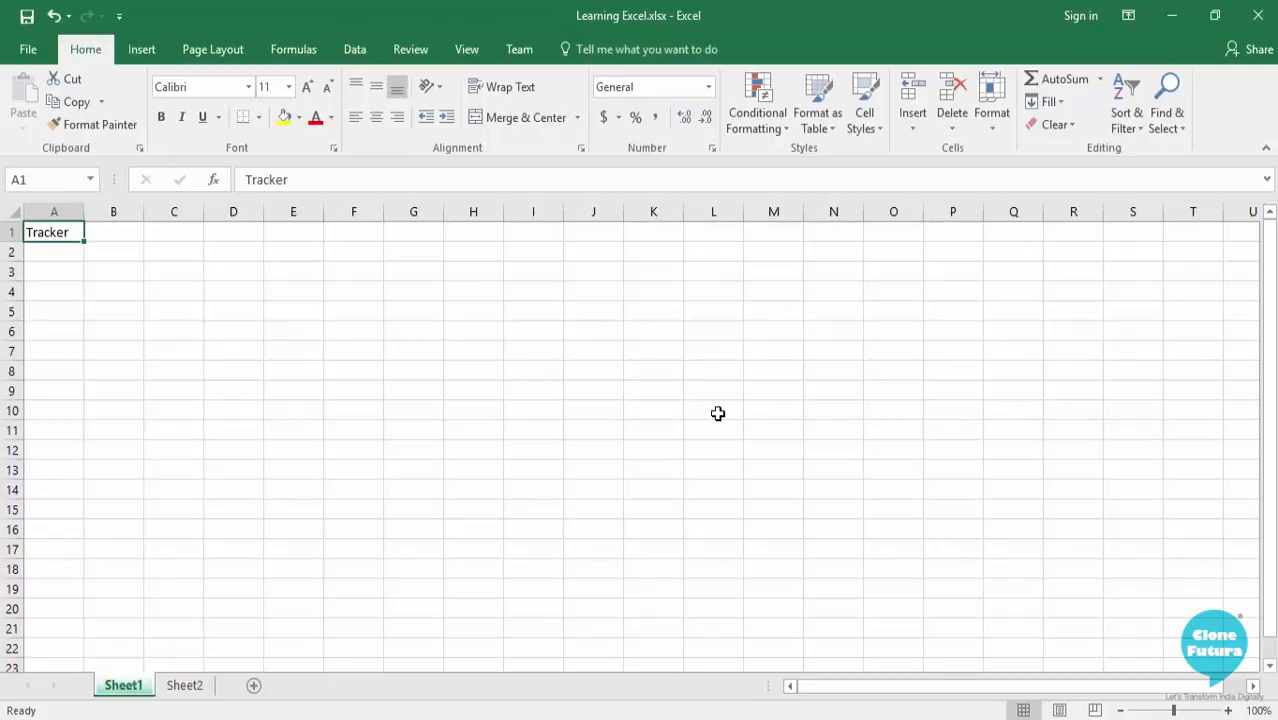
{"action": "left_click", "coordinate": [351, 286]}
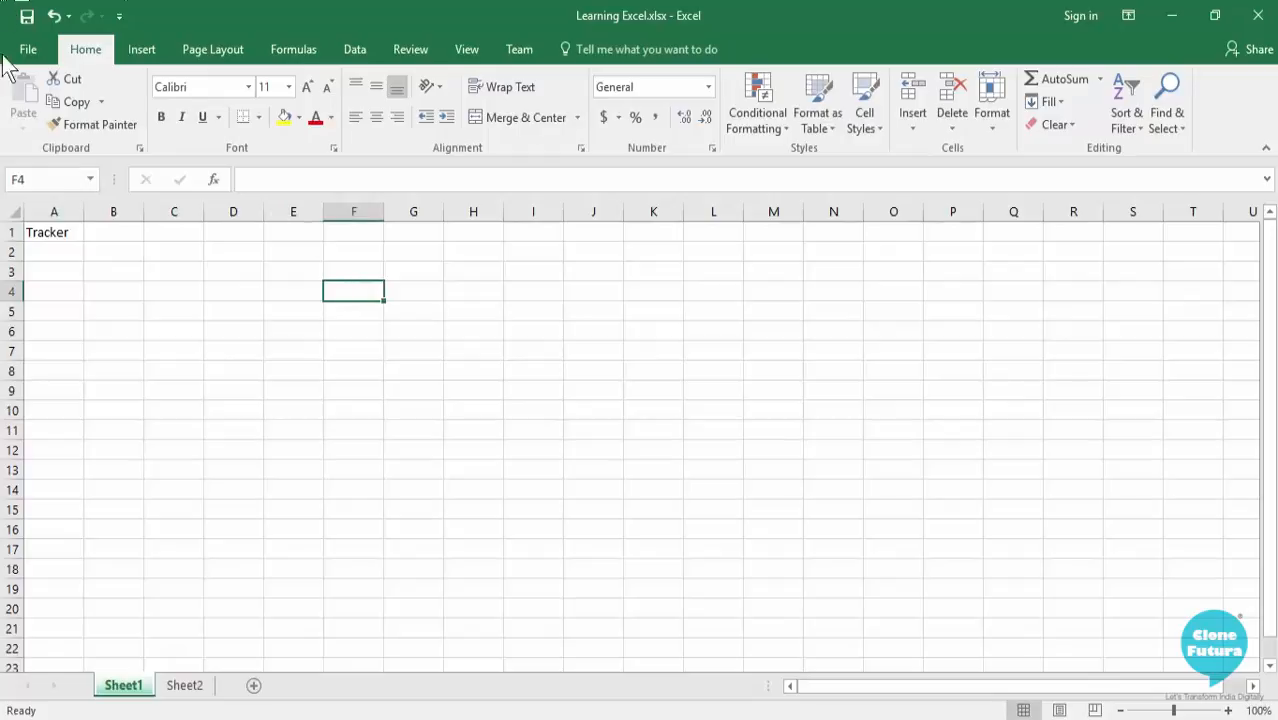
{"action": "left_click", "coordinate": [245, 371]}
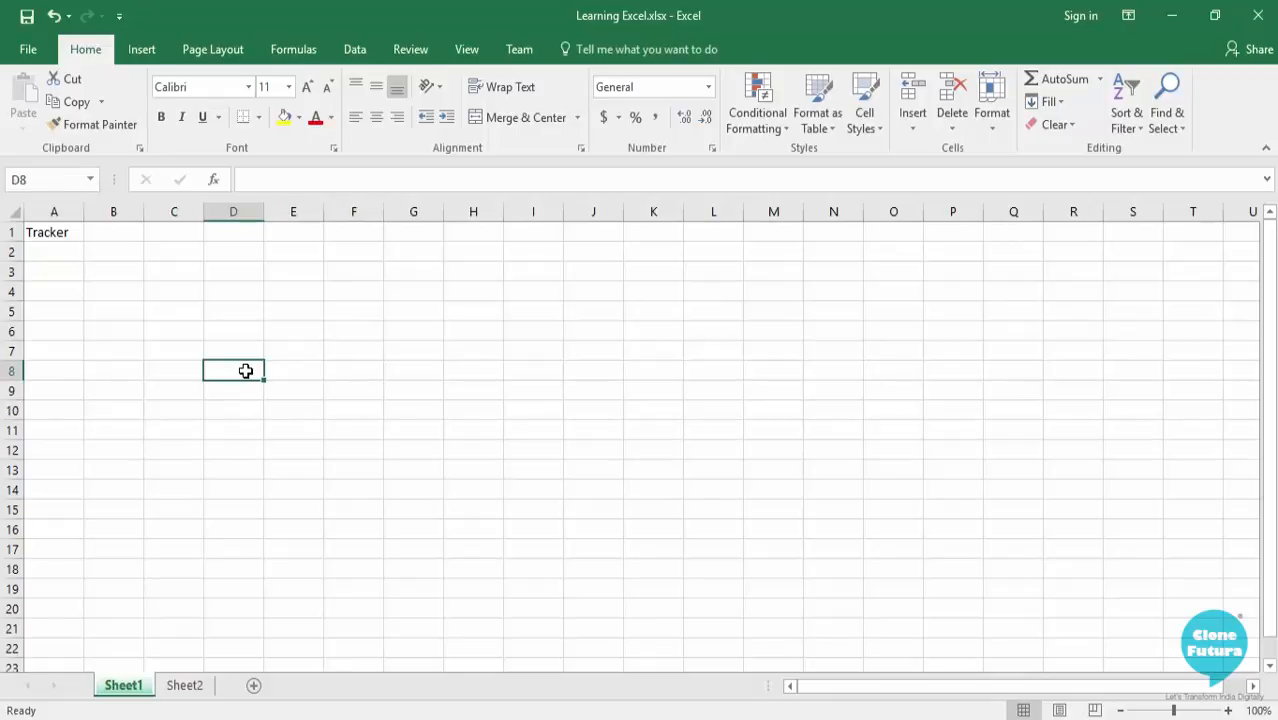
{"action": "left_click", "coordinate": [62, 263]}
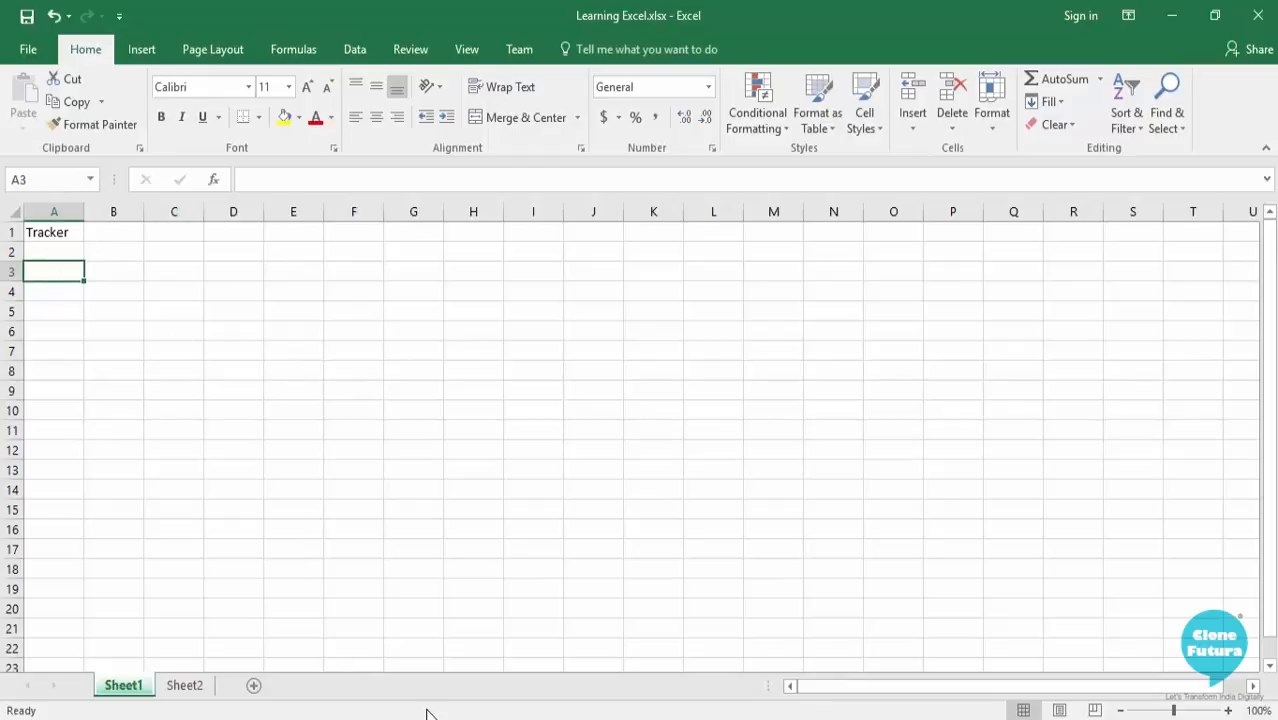
- Switch to the demofile.xlsx workbook and examine the legend's colours, symbols and meanings on the July Tracker sheet
{"action": "left_click", "coordinate": [528, 651]}
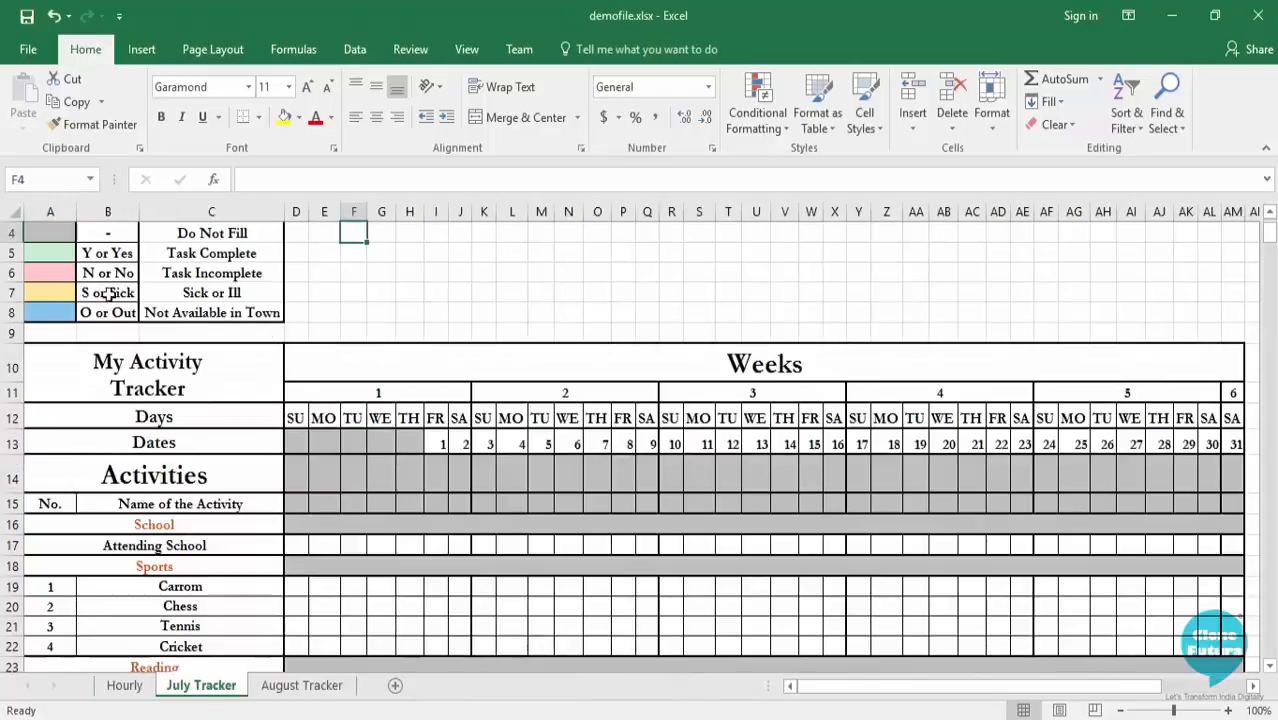
{"action": "scroll", "coordinate": [110, 330], "scroll_direction": "up", "scroll_amount": 1}
{"action": "scroll", "coordinate": [125, 366], "scroll_direction": "up", "scroll_amount": 1}
{"action": "key", "text": "Down"}
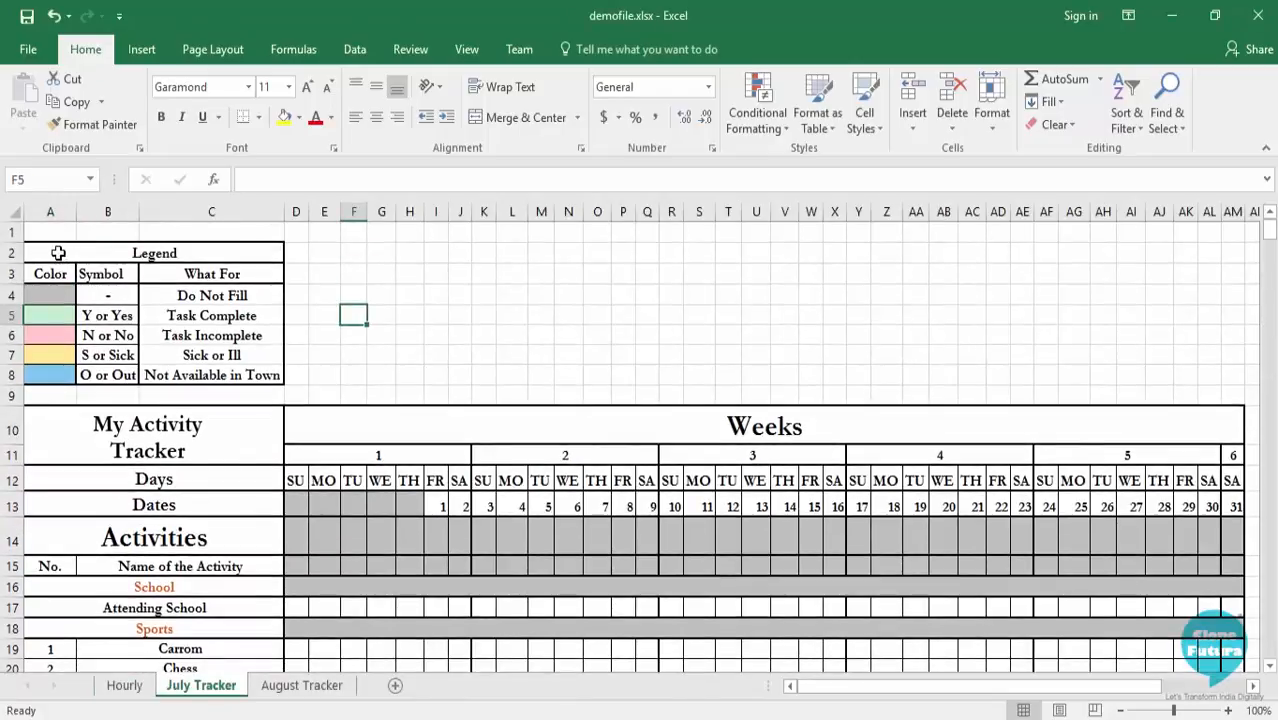
{"action": "left_click", "coordinate": [381, 335]}
{"action": "scroll", "coordinate": [380, 340], "scroll_direction": "down", "scroll_amount": 1}
{"action": "scroll", "coordinate": [380, 340], "scroll_direction": "up", "scroll_amount": 1}
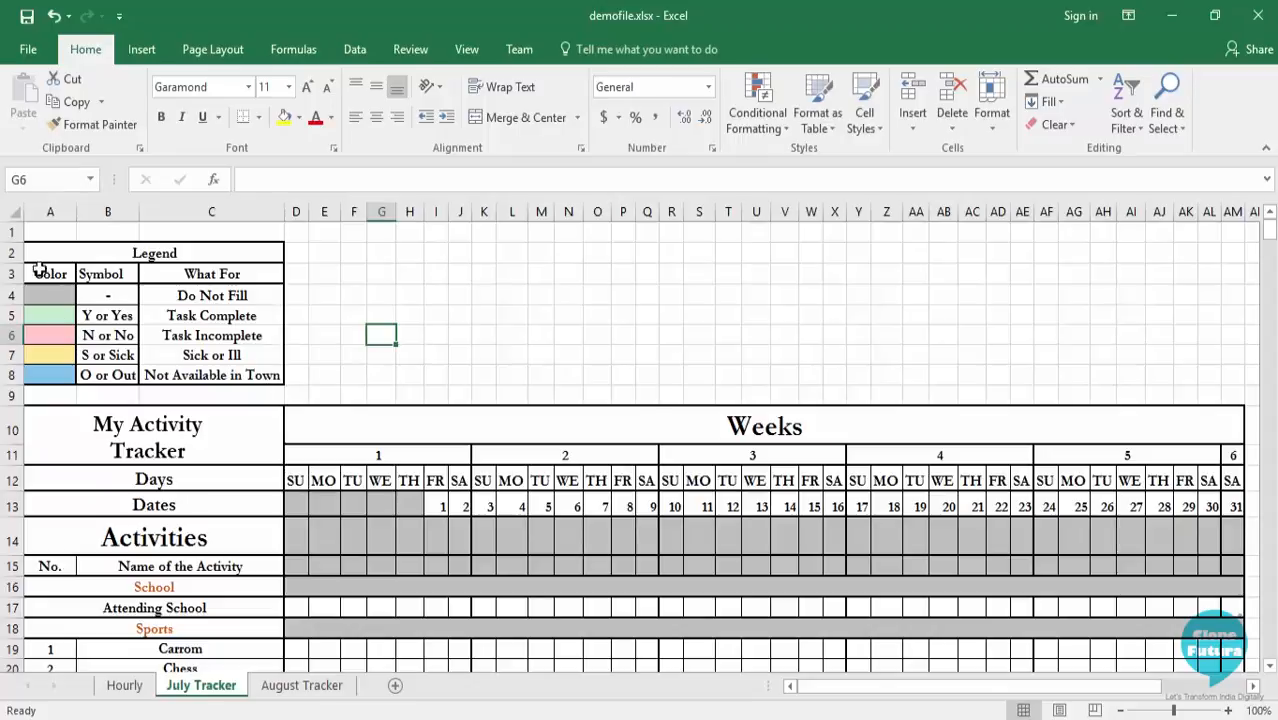
{"action": "scroll", "coordinate": [416, 470], "scroll_direction": "down", "scroll_amount": 2}
{"action": "scroll", "coordinate": [416, 470], "scroll_direction": "down", "scroll_amount": 1}
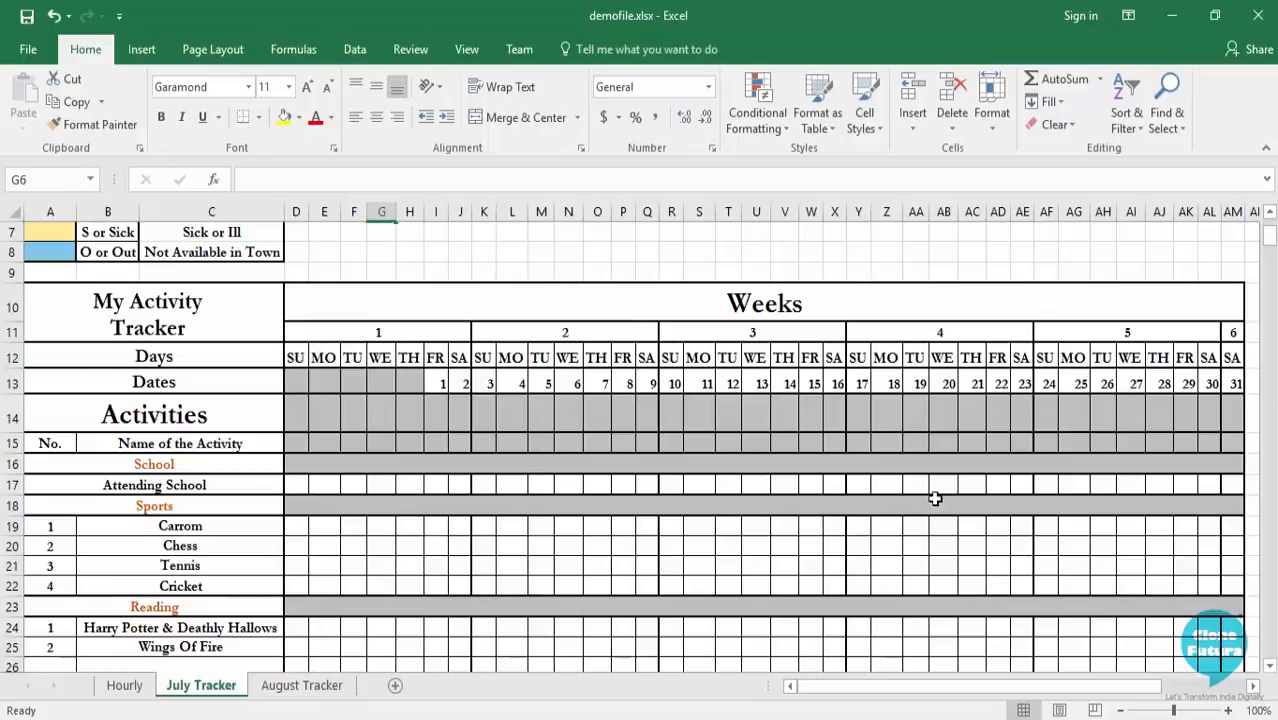
- Examine the July Tracker's days and dates rows and the activities listed under School, Sports and Reading
{"action": "left_click", "coordinate": [437, 380]}
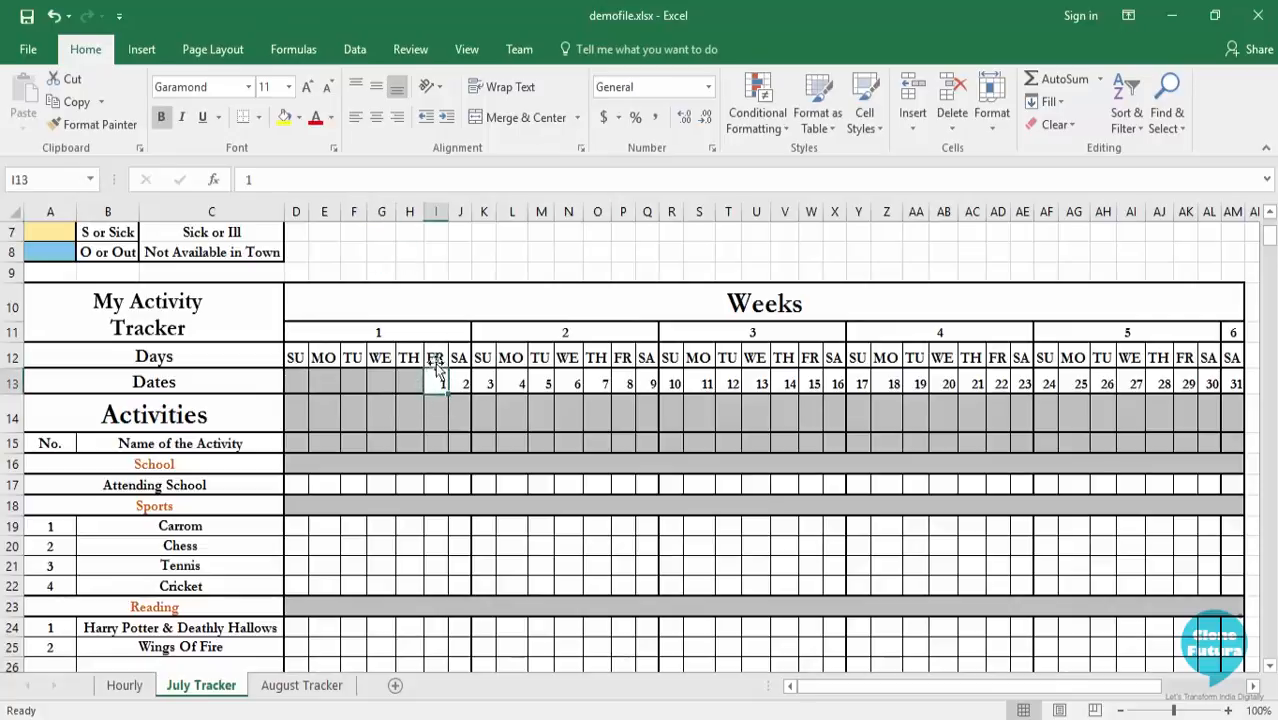
{"action": "left_click", "coordinate": [1230, 382]}
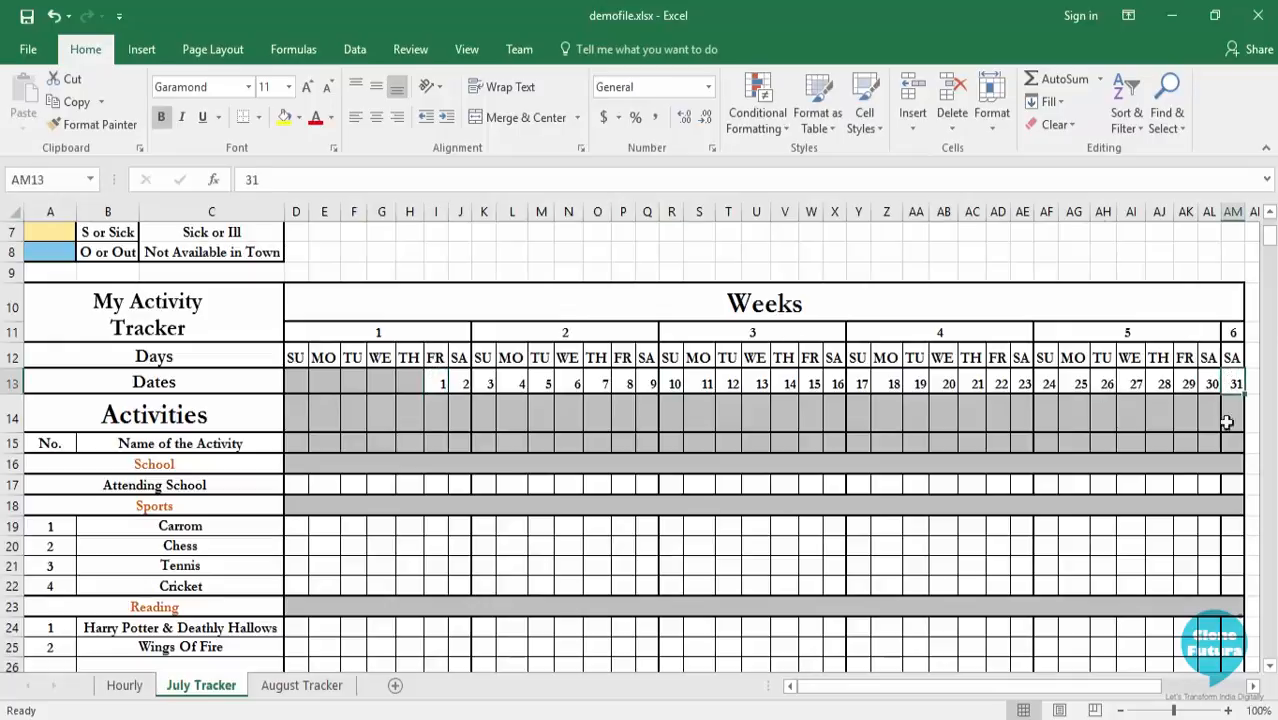
{"action": "left_click", "coordinate": [436, 357]}
{"action": "left_click", "coordinate": [436, 383]}
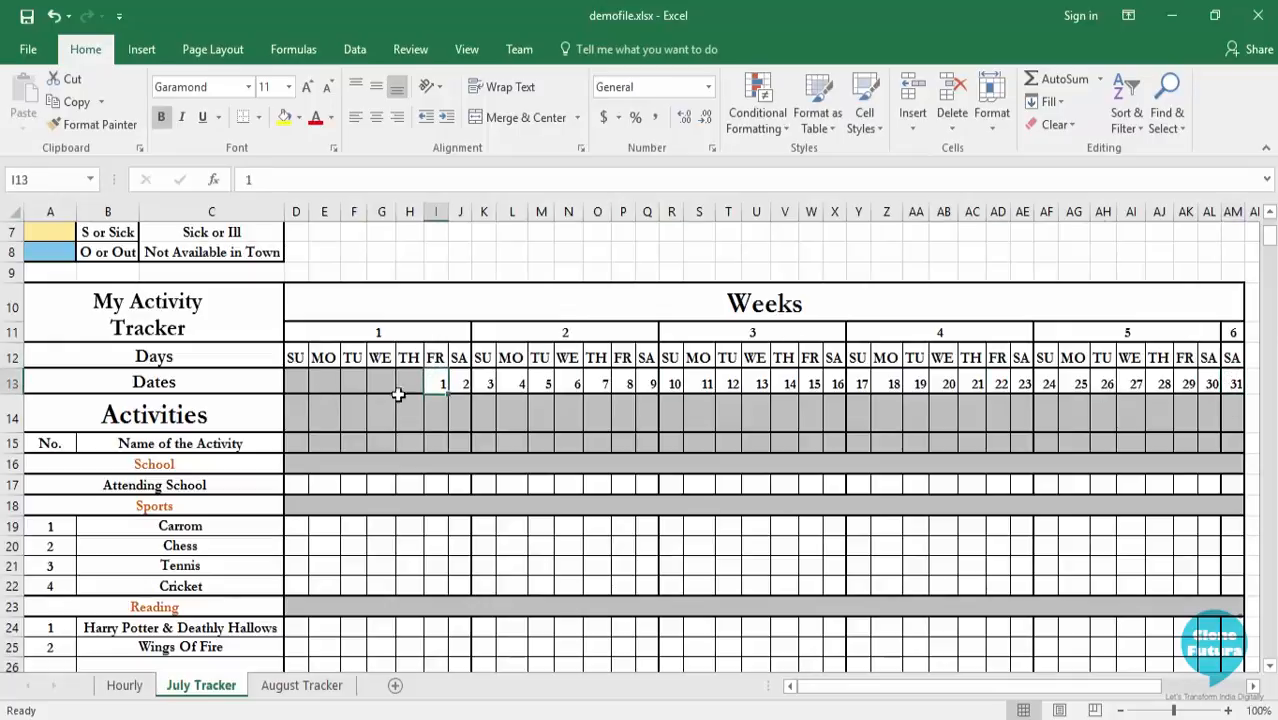
{"action": "left_click_drag", "start_coordinate": [405, 402], "coordinate": [384, 406]}
{"action": "scroll", "coordinate": [164, 428], "scroll_direction": "down", "scroll_amount": 2}
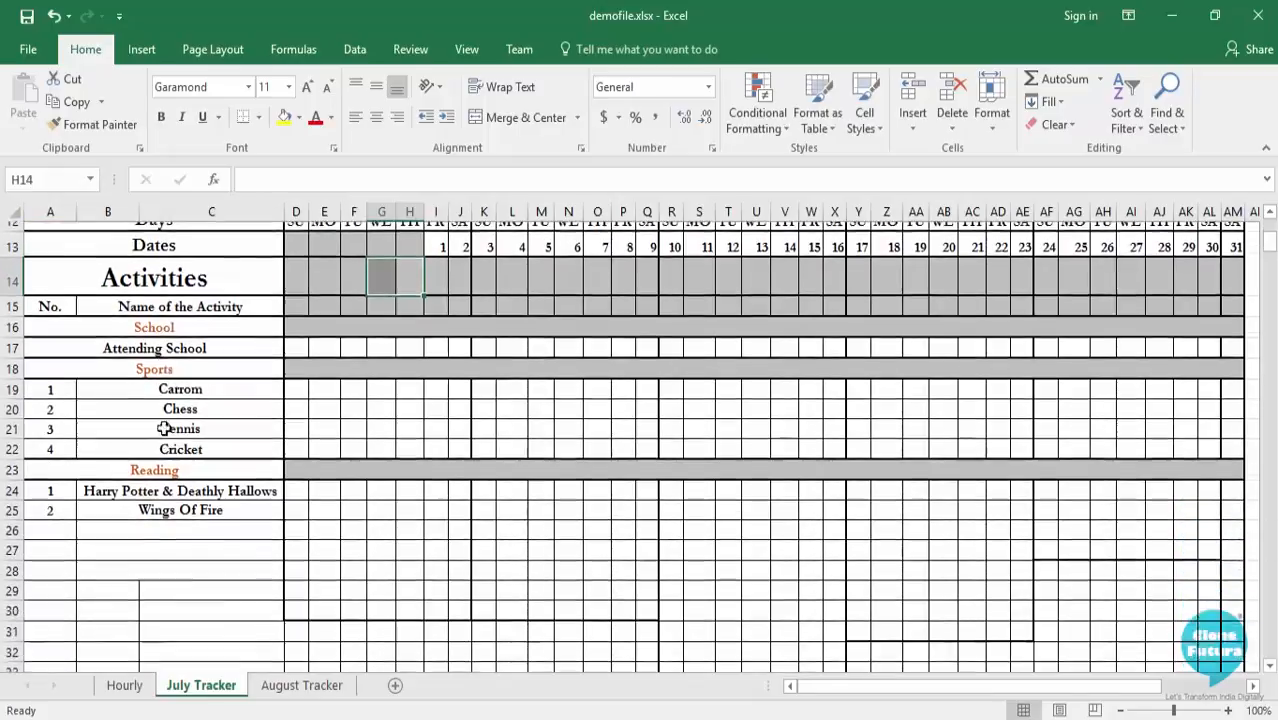
{"action": "left_click", "coordinate": [189, 340]}
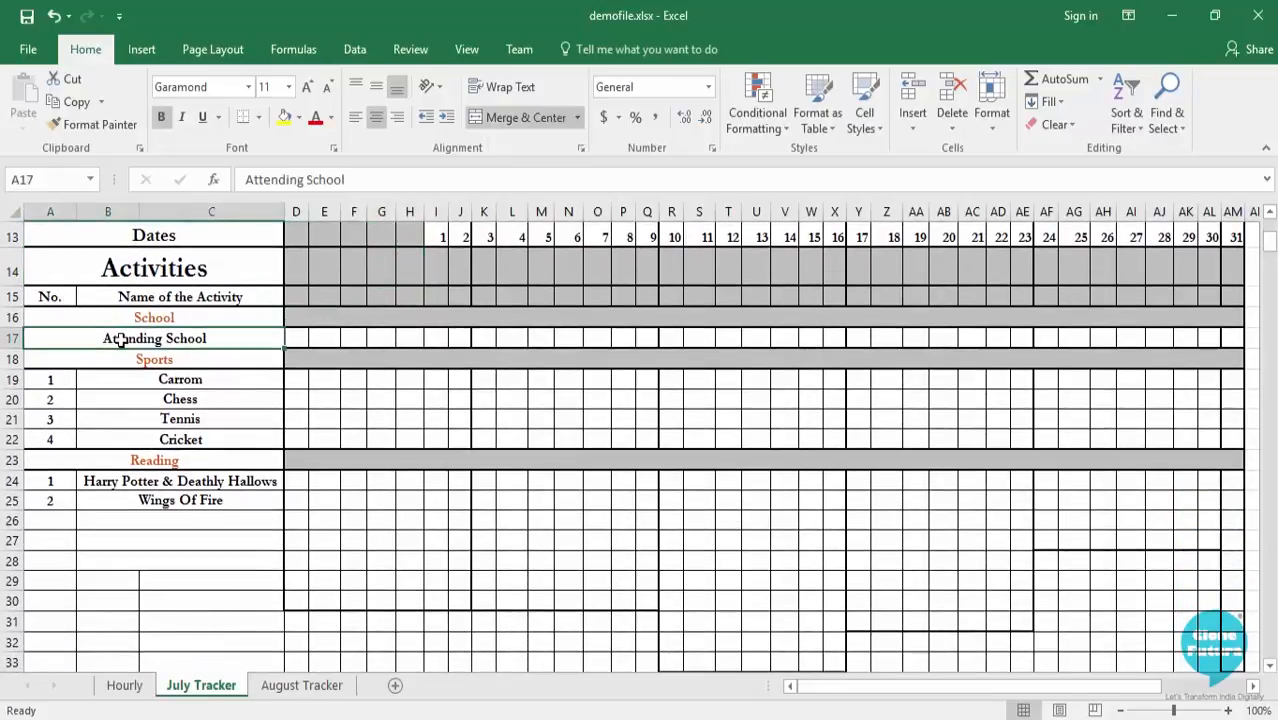
{"action": "left_click", "coordinate": [203, 383]}
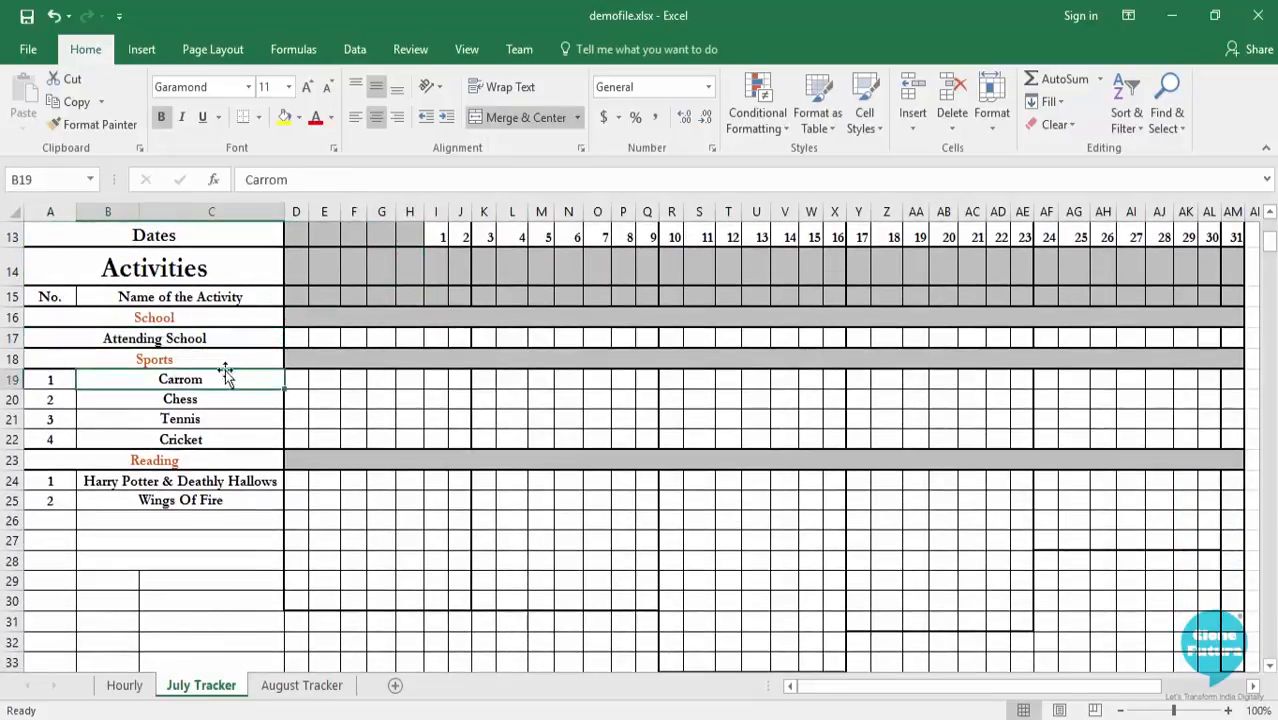
{"action": "left_click", "coordinate": [200, 486]}
{"action": "scroll", "coordinate": [294, 550], "scroll_direction": "up", "scroll_amount": 1}
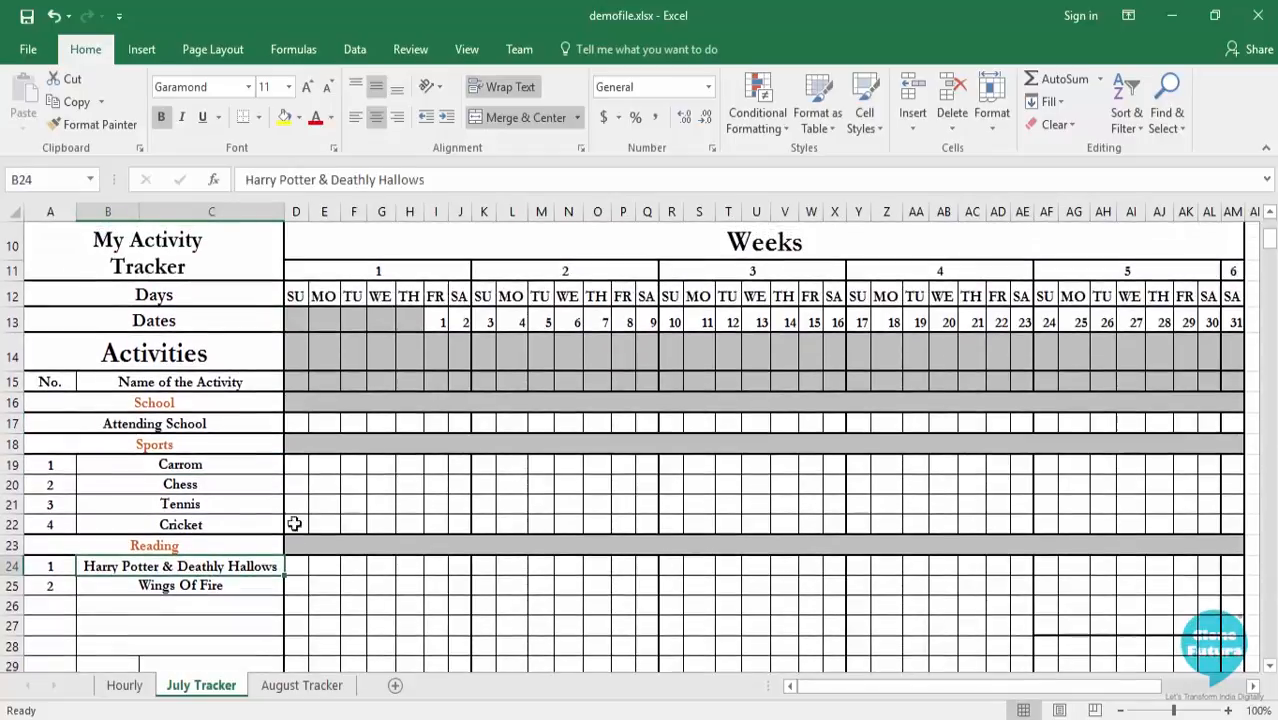
- Mark Attending School as complete for Monday the 11th by entering y, following the legend's symbol for a completed task
{"action": "left_click", "coordinate": [702, 421]}
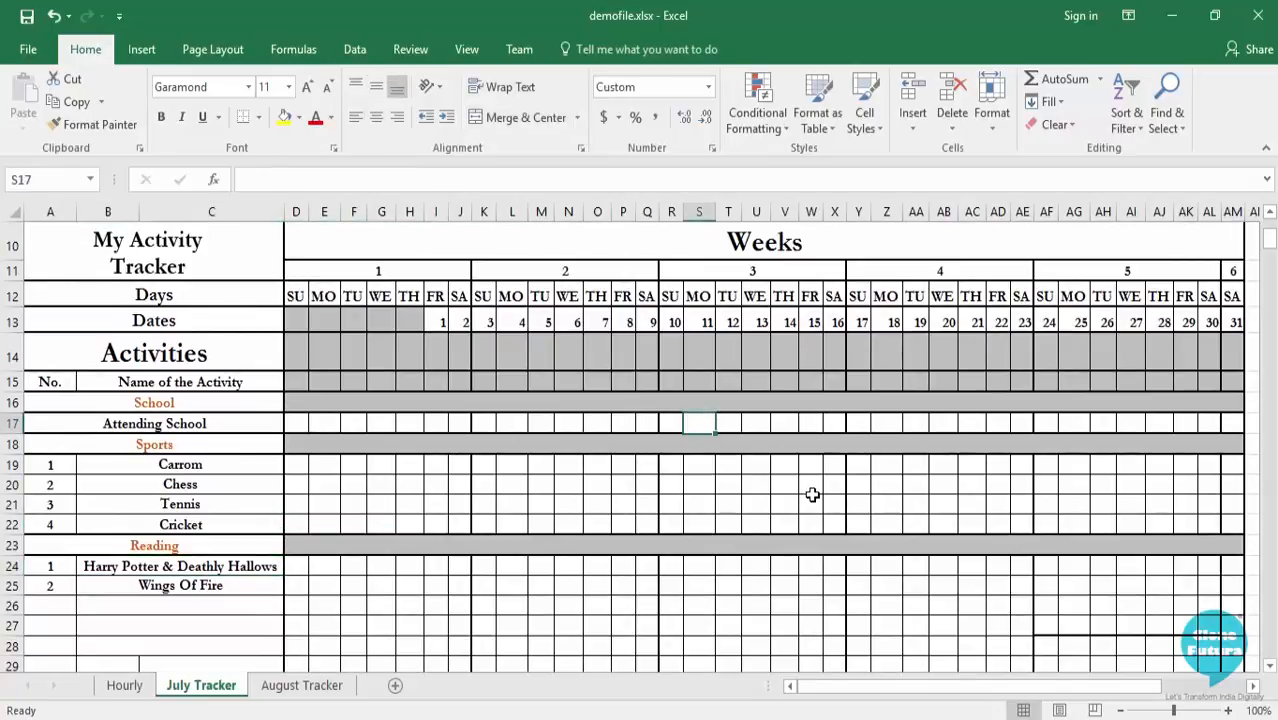
{"action": "scroll", "coordinate": [700, 520], "scroll_direction": "up", "scroll_amount": 3}
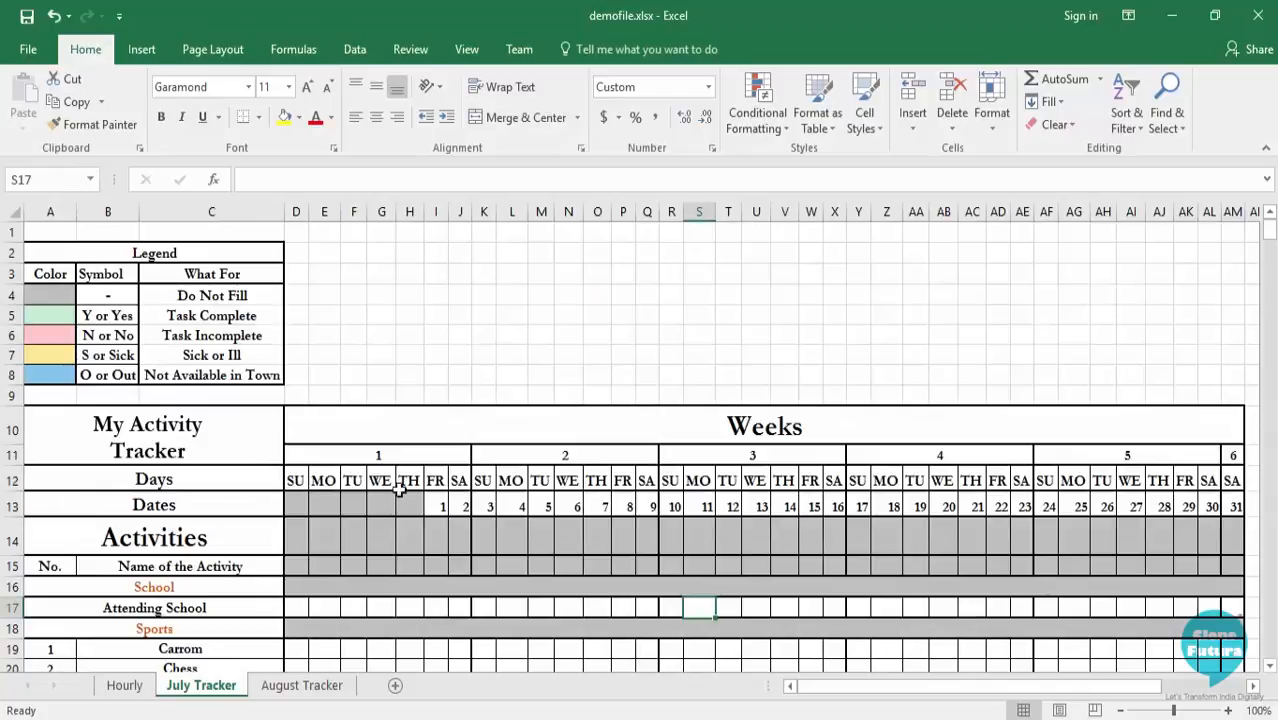
{"action": "left_click", "coordinate": [172, 314]}
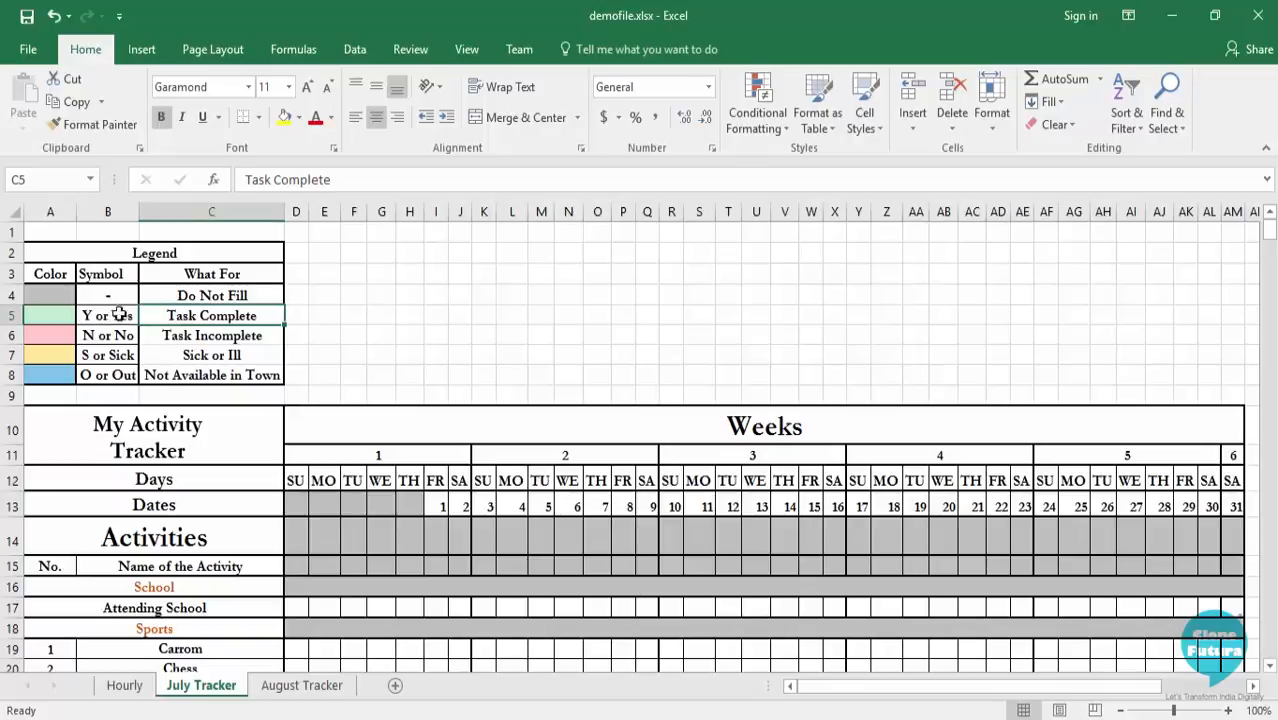
{"action": "scroll", "coordinate": [750, 545], "scroll_direction": "down", "scroll_amount": 1}
{"action": "scroll", "coordinate": [708, 620], "scroll_direction": "down", "scroll_amount": 1}
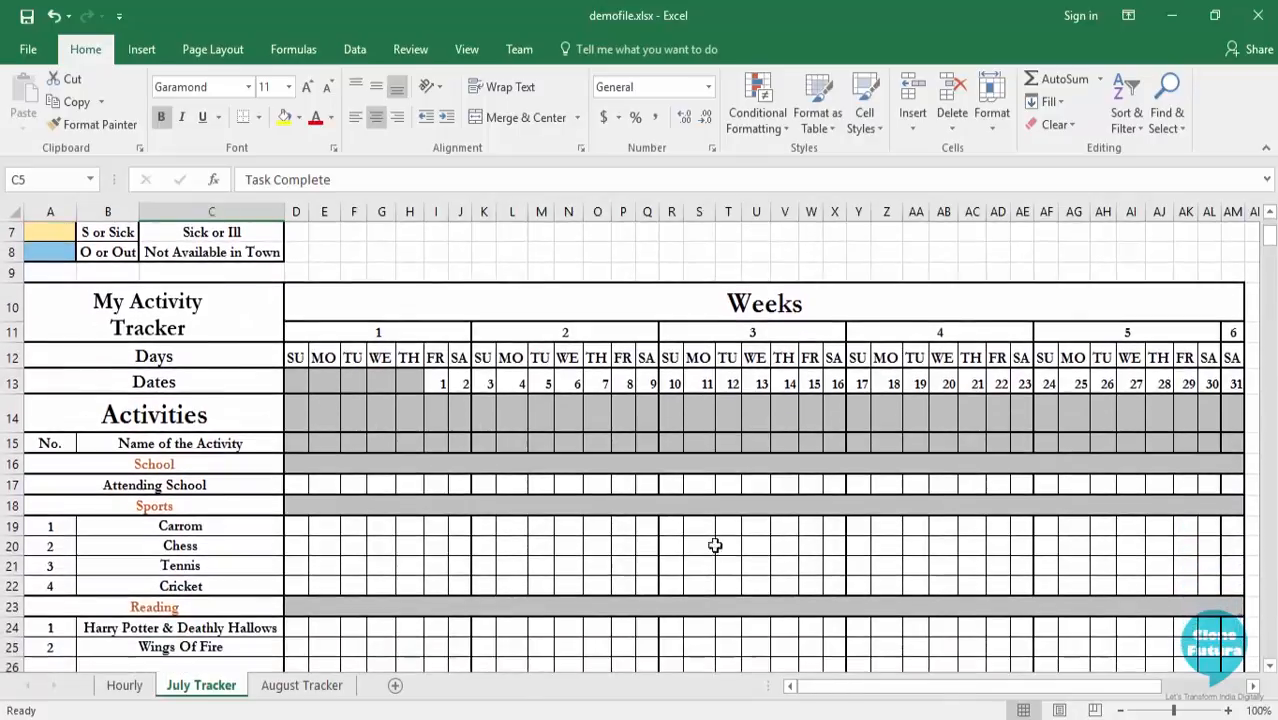
{"action": "left_click", "coordinate": [699, 482]}
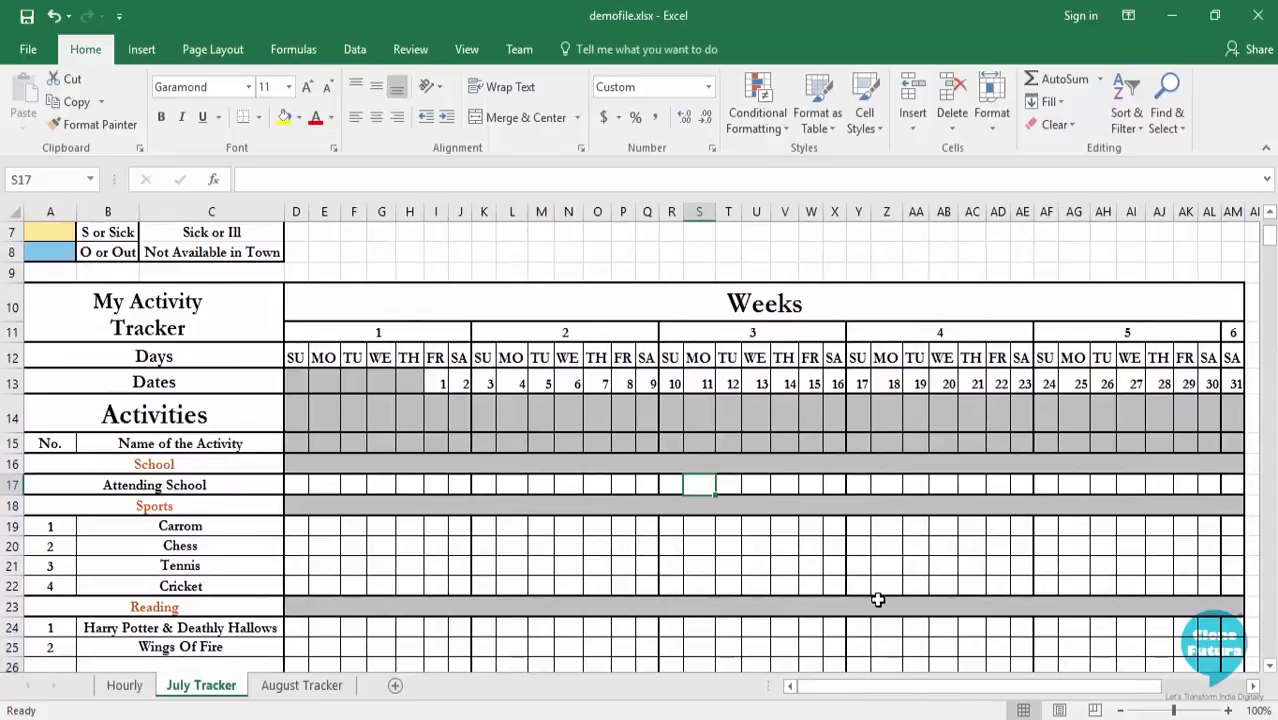
{"action": "type", "text": "y"}
{"action": "key", "text": "Return"}
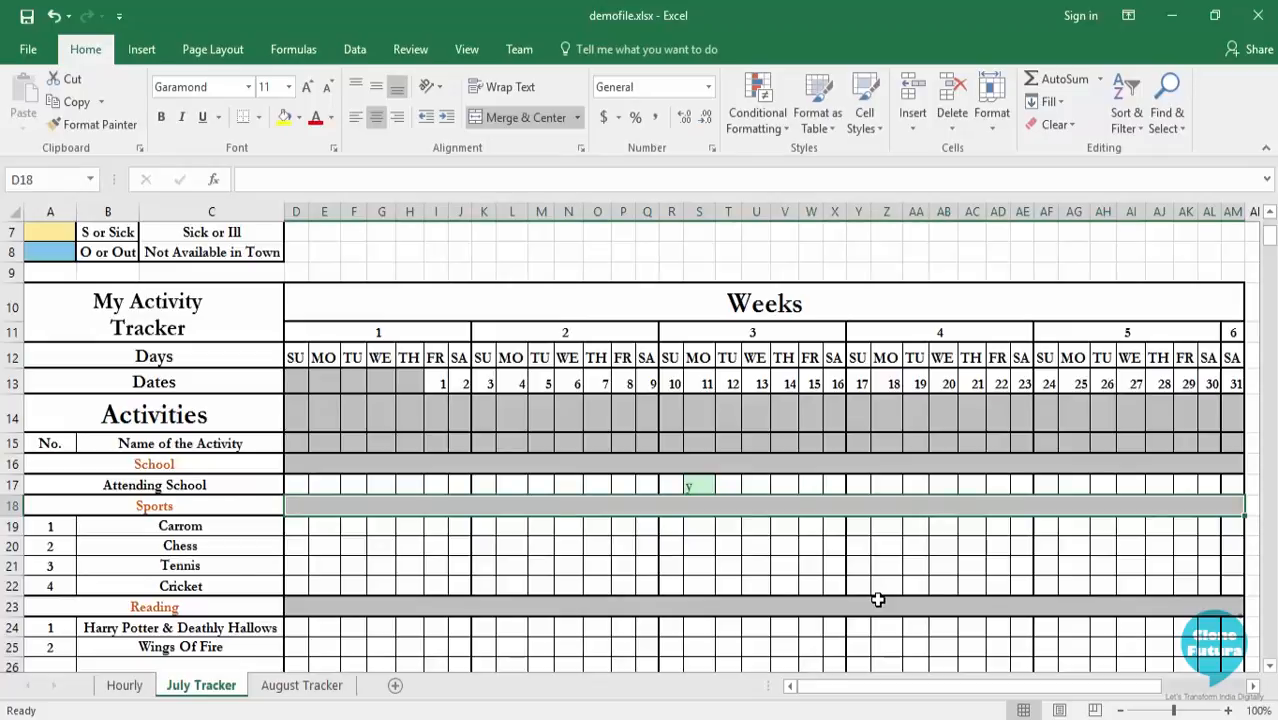
- Mark Attending School as incomplete for Tuesday the 12th with the entry n
{"action": "scroll", "coordinate": [877, 599], "scroll_direction": "up", "scroll_amount": 2}
{"action": "scroll", "coordinate": [871, 588], "scroll_direction": "down", "scroll_amount": 1}
{"action": "left_click", "coordinate": [730, 545]}
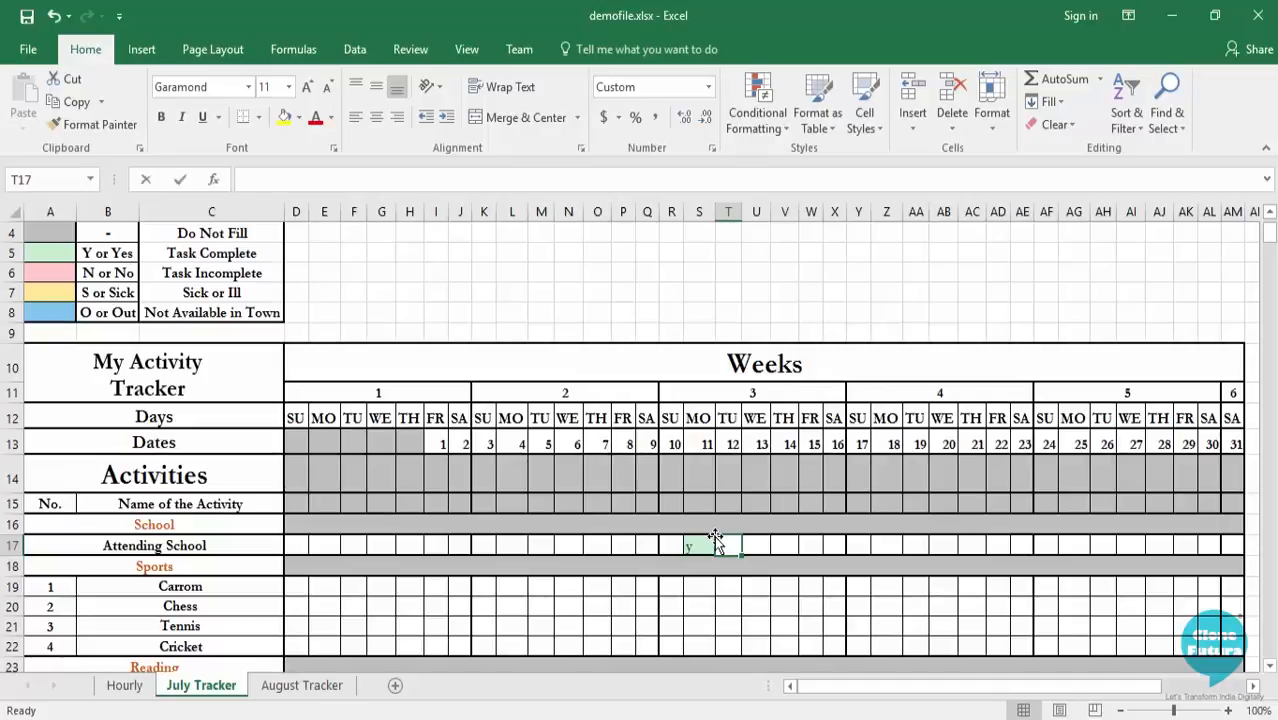
{"action": "type", "text": "n"}
{"action": "key", "text": "Return"}
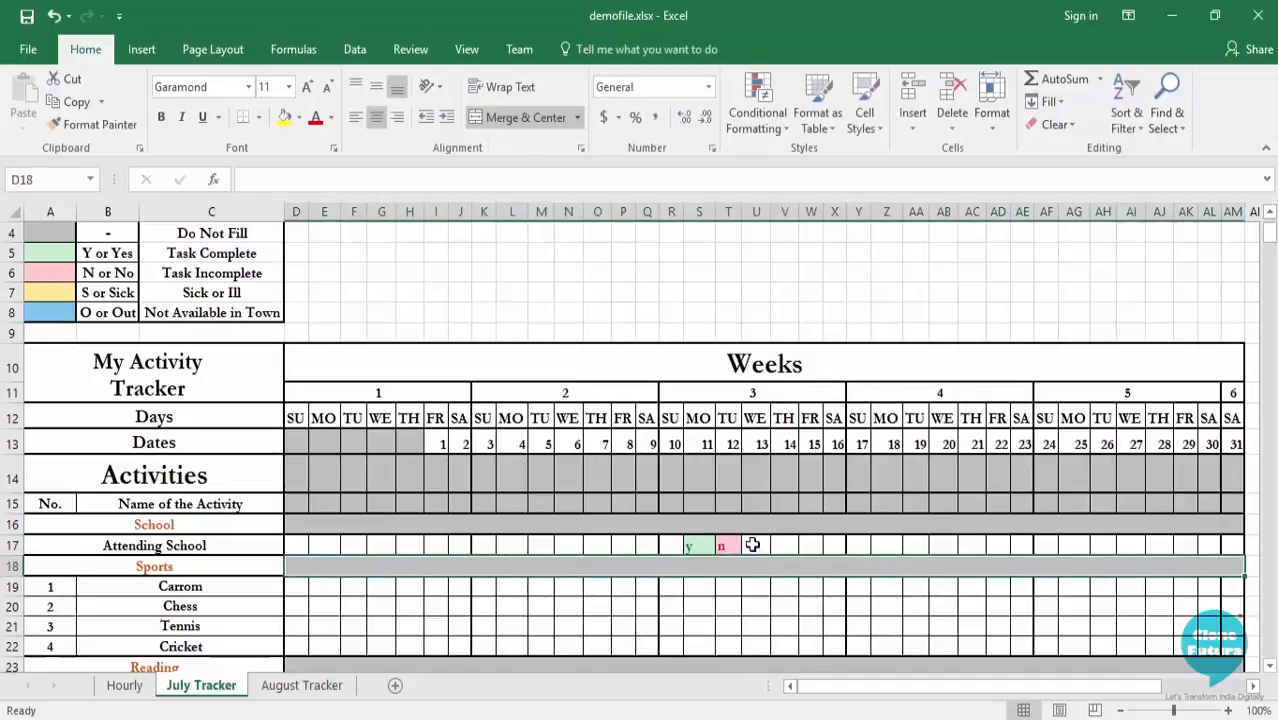
{"action": "left_click", "coordinate": [727, 545]}
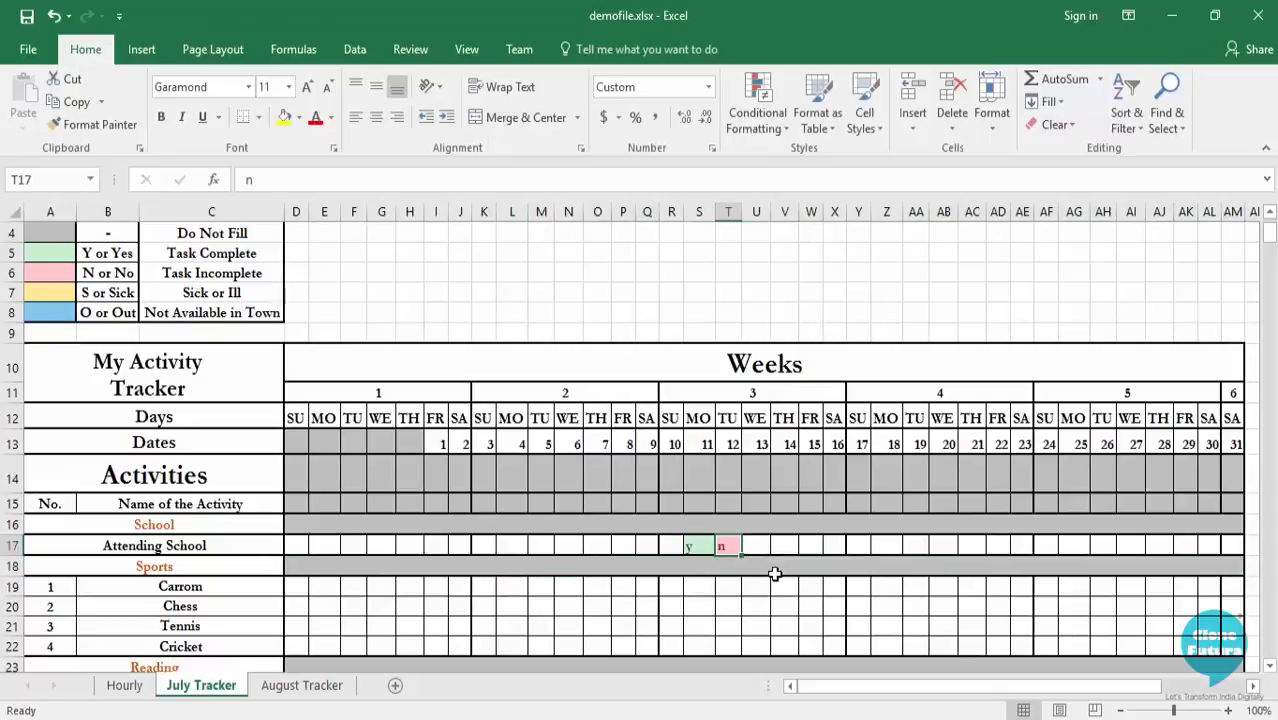
{"action": "left_click", "coordinate": [720, 607]}
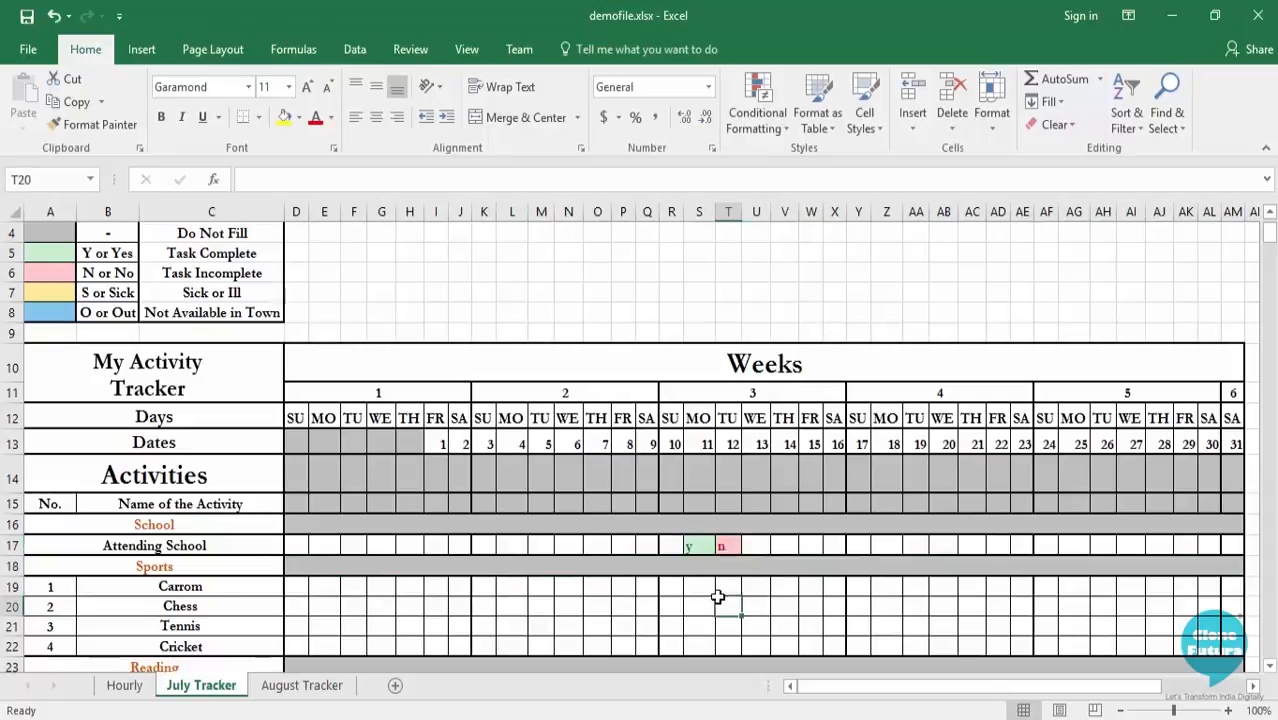
{"action": "scroll", "coordinate": [704, 589], "scroll_direction": "down", "scroll_amount": 1}
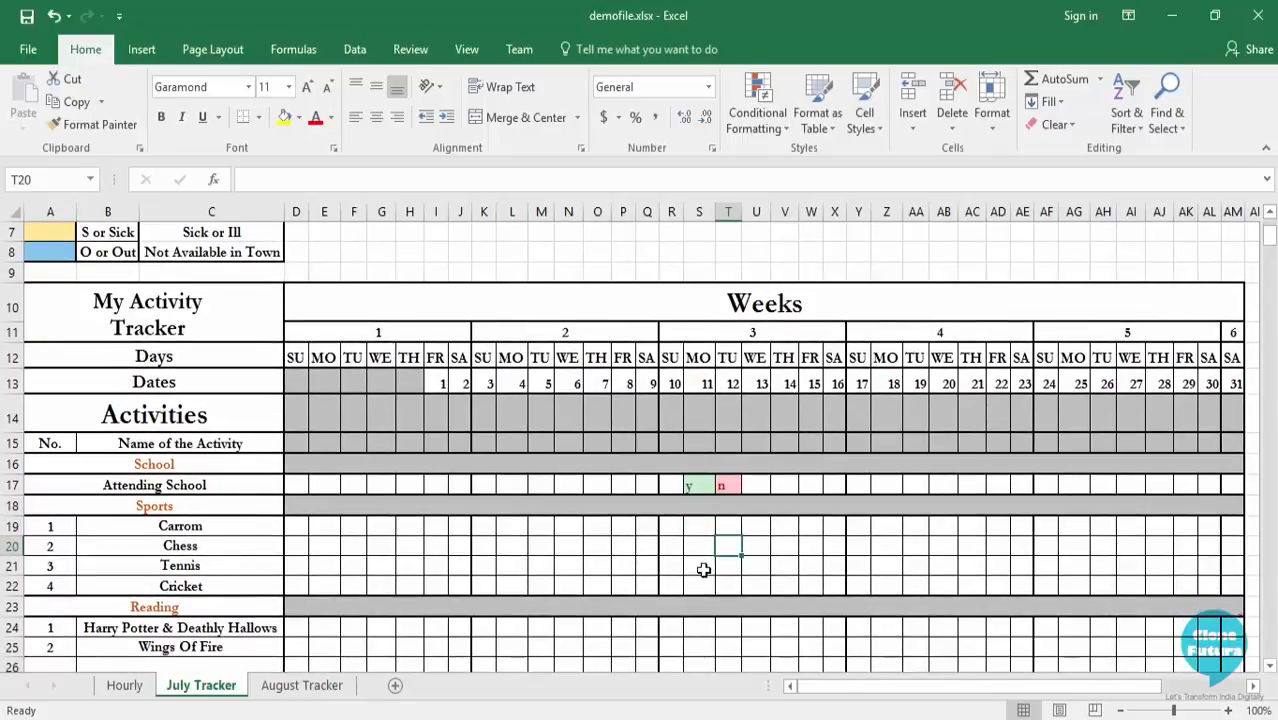
{"action": "scroll", "coordinate": [408, 516], "scroll_direction": "down", "scroll_amount": 2}
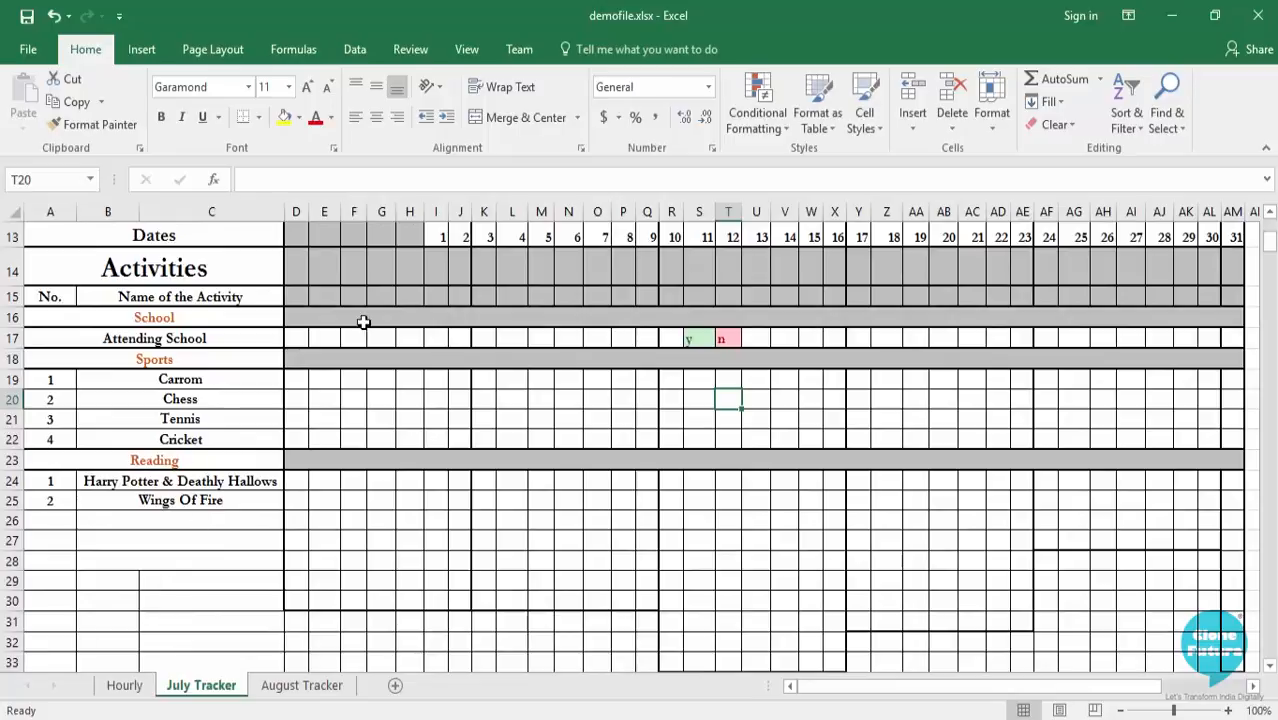
{"action": "scroll", "coordinate": [715, 405], "scroll_direction": "up", "scroll_amount": 2}
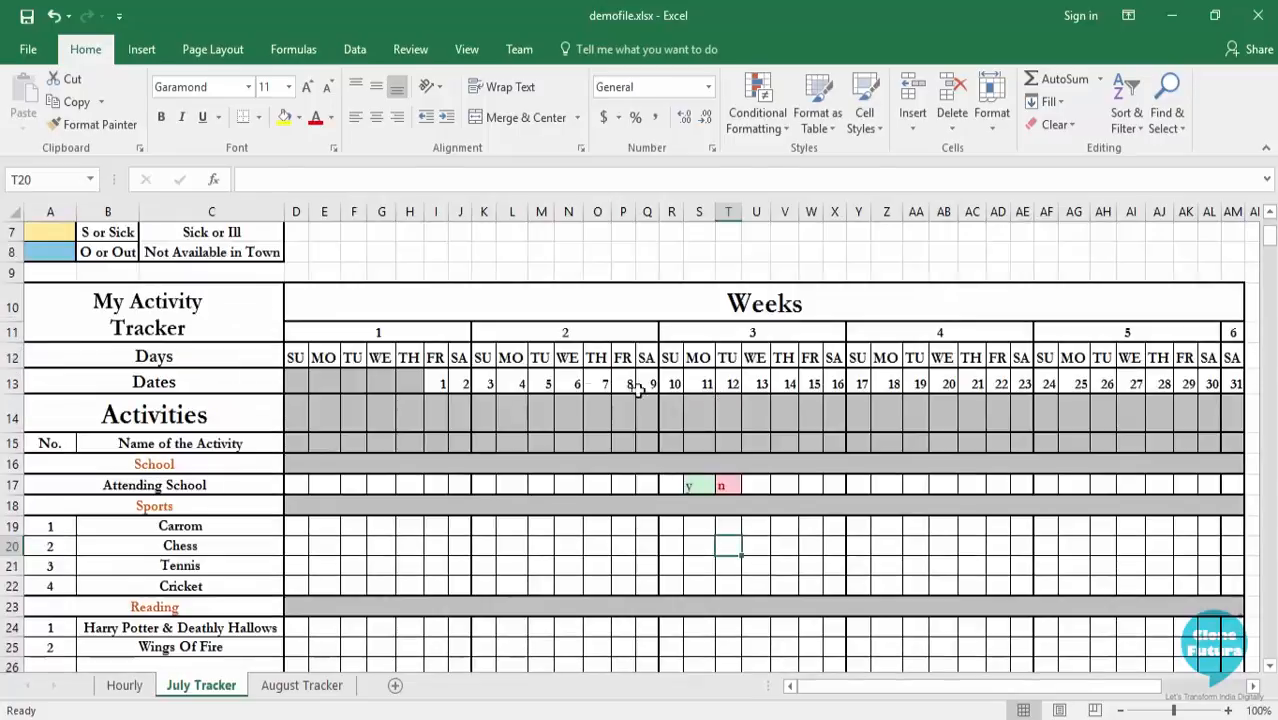
- For Monday the 11th, enter y for Carrom and n for Chess
{"action": "scroll", "coordinate": [620, 390], "scroll_direction": "down", "scroll_amount": 1}
{"action": "scroll", "coordinate": [594, 383], "scroll_direction": "down", "scroll_amount": 1}
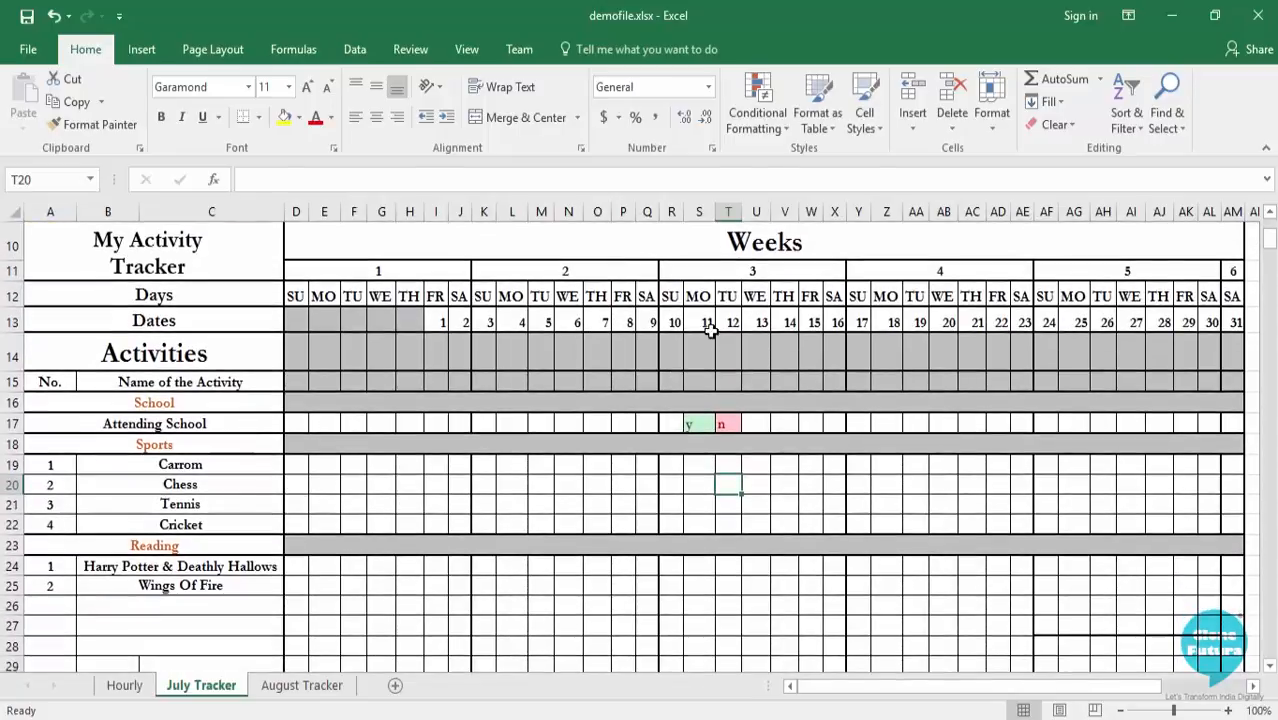
{"action": "left_click", "coordinate": [692, 421]}
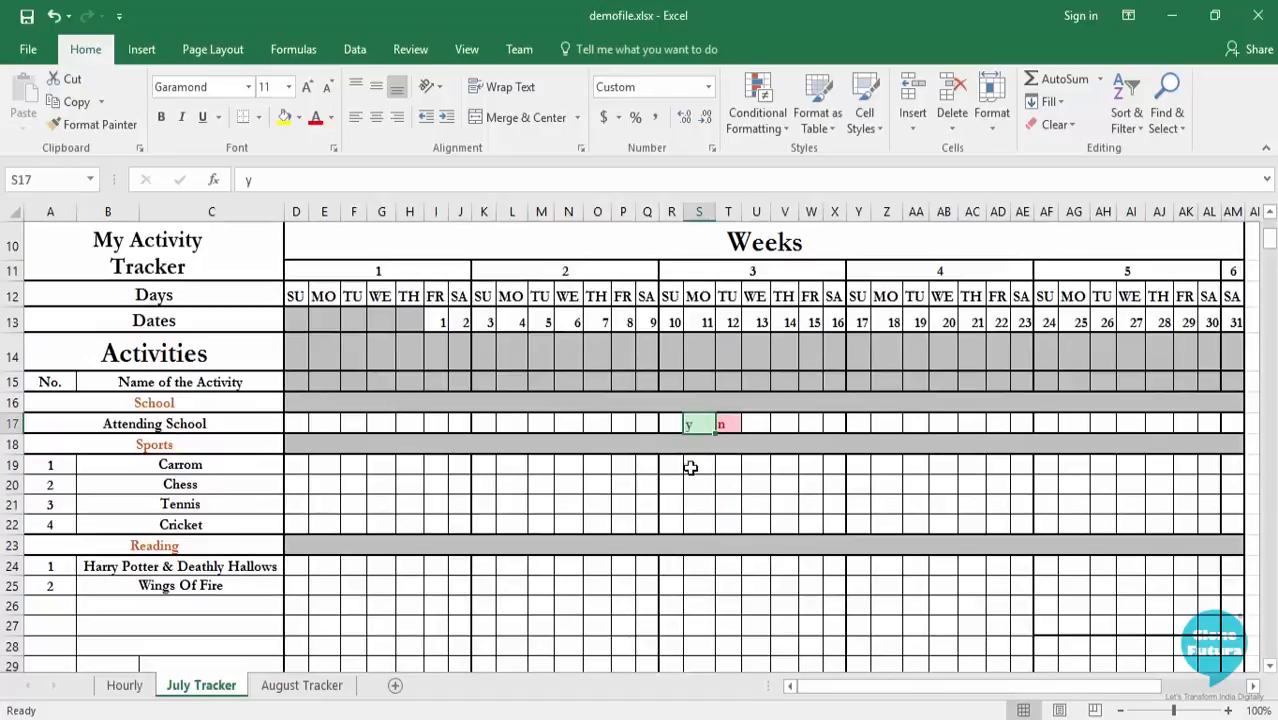
{"action": "left_click", "coordinate": [688, 470]}
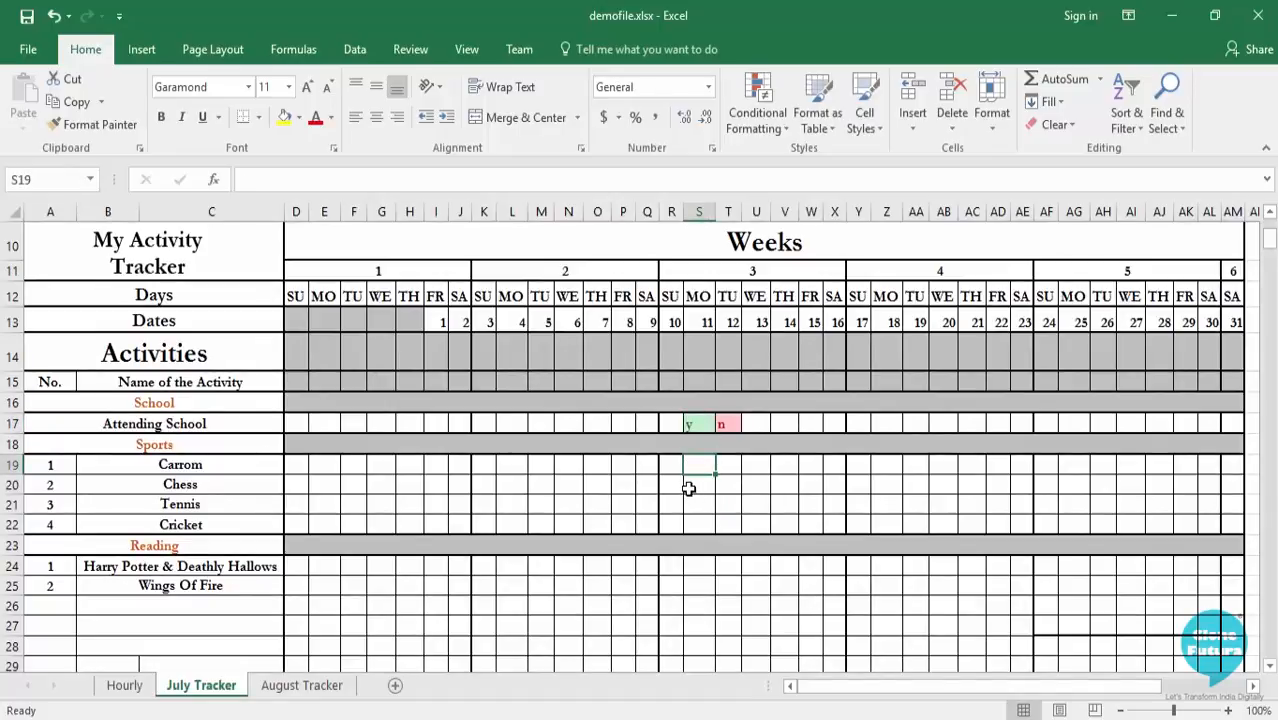
{"action": "type", "text": "y"}
{"action": "key", "text": "Return"}
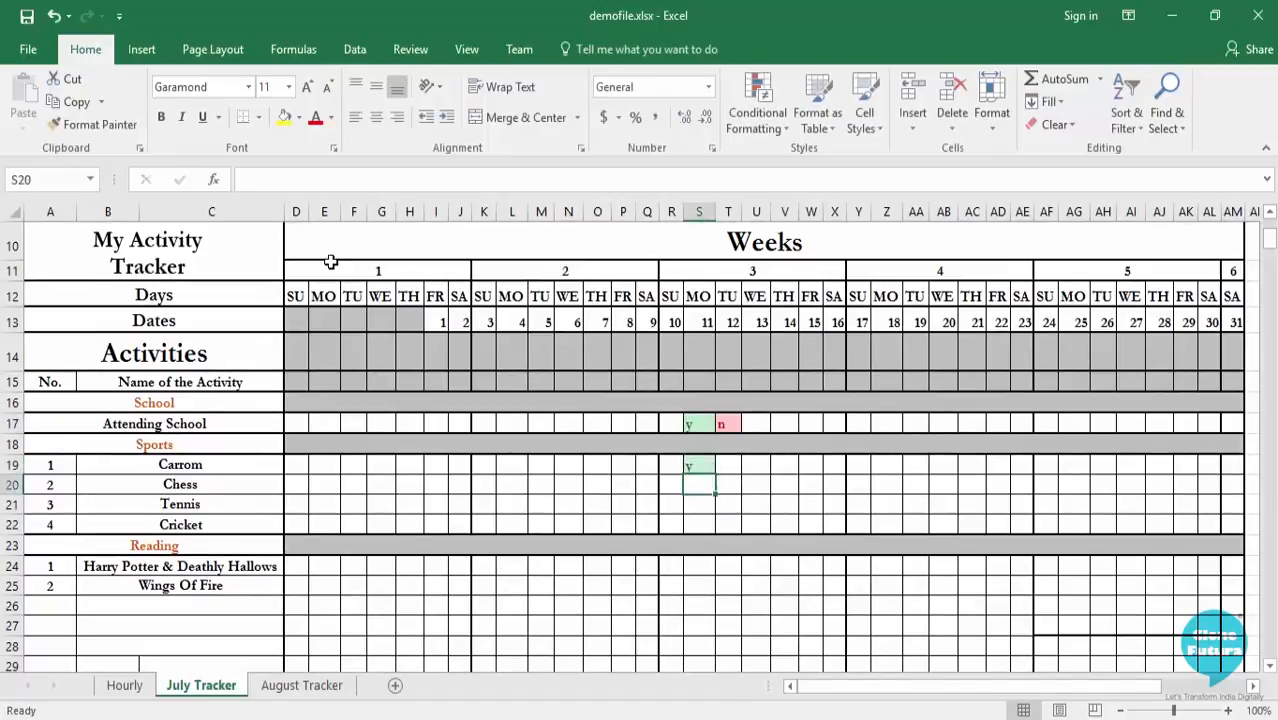
{"action": "type", "text": "n"}
{"action": "key", "text": "Return"}
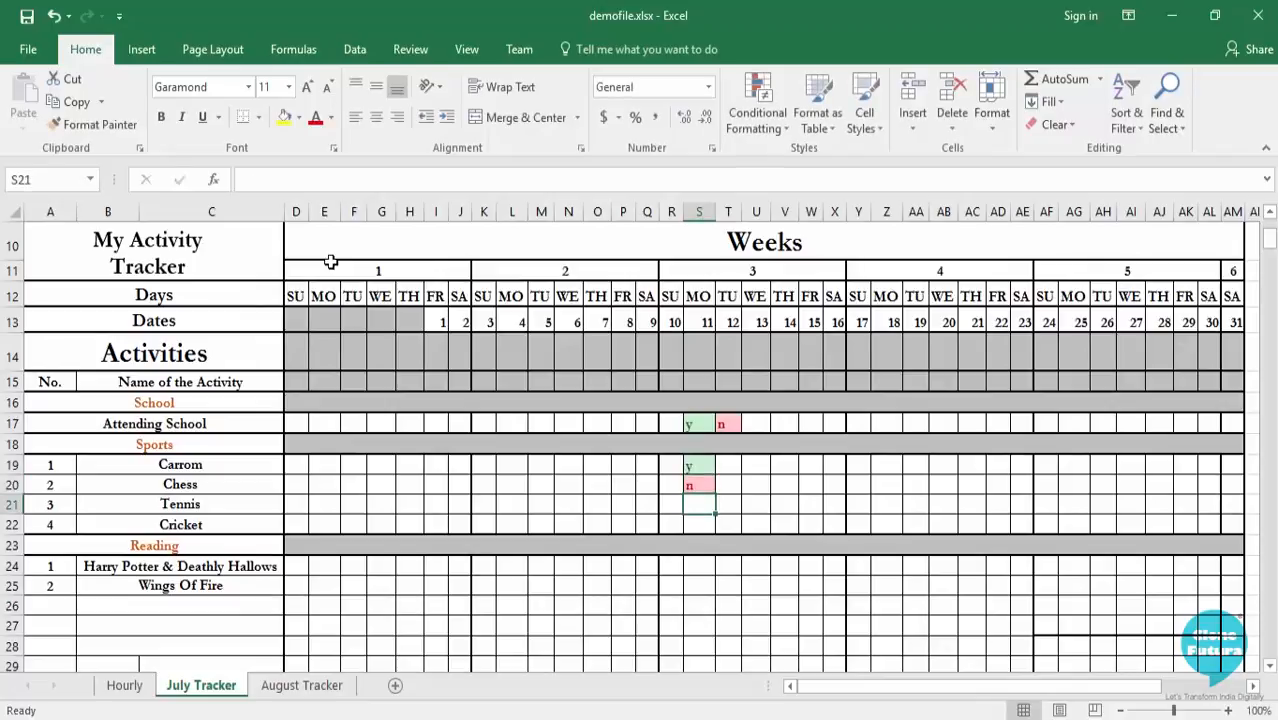